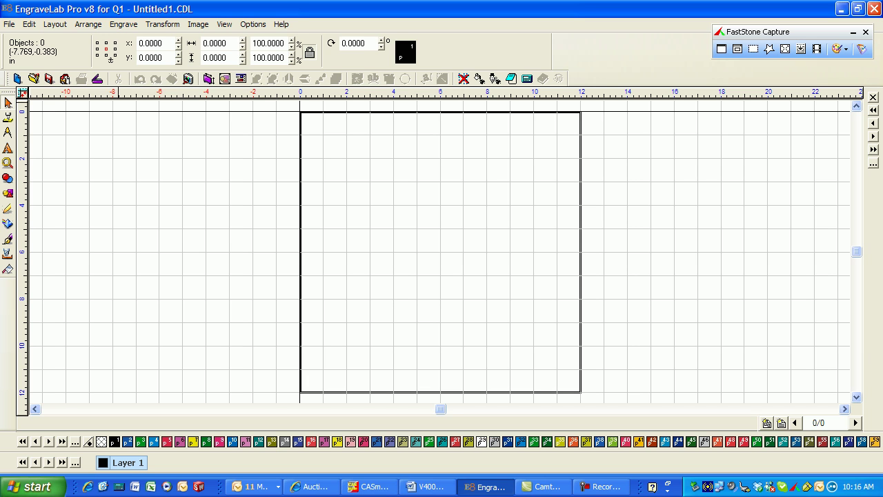
- Set the plate height to 6 inches
left_click(54, 24)
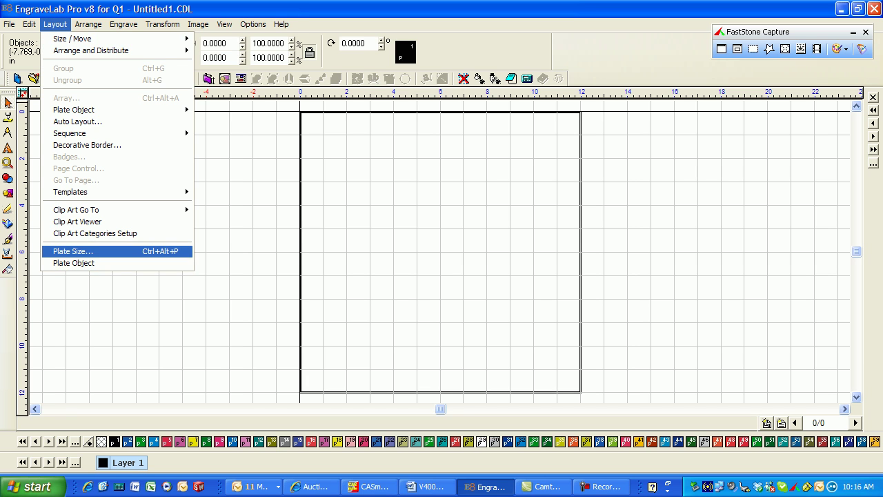
key("Return")
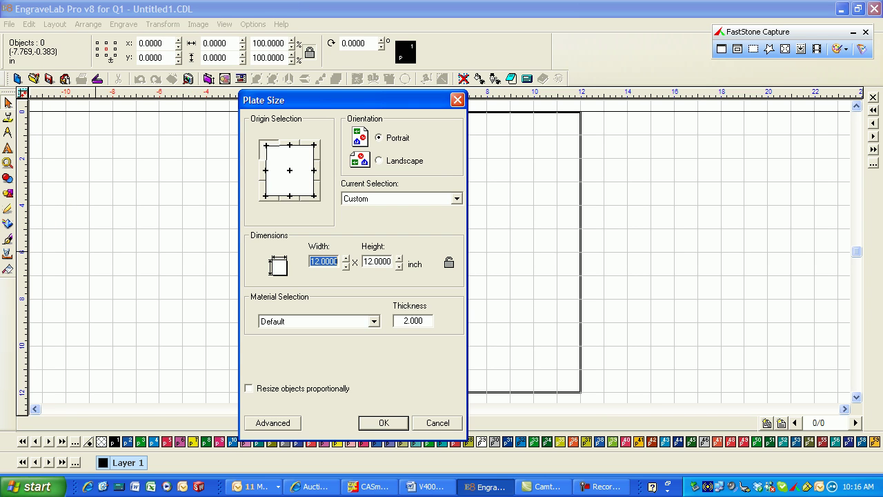
key("Tab")
type("6")
key("Tab")
key("Return")
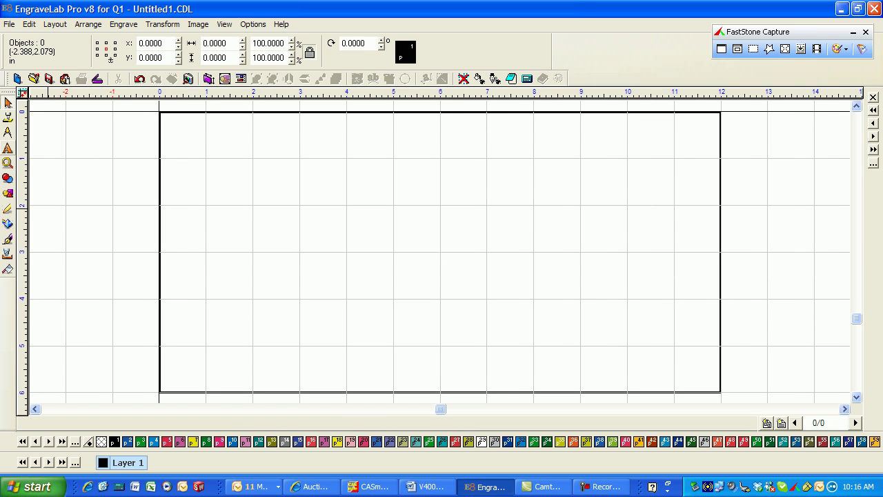
- Compose the text "No Smoking" on the plate with a letter height of 2.000 inches
left_click(7, 148)
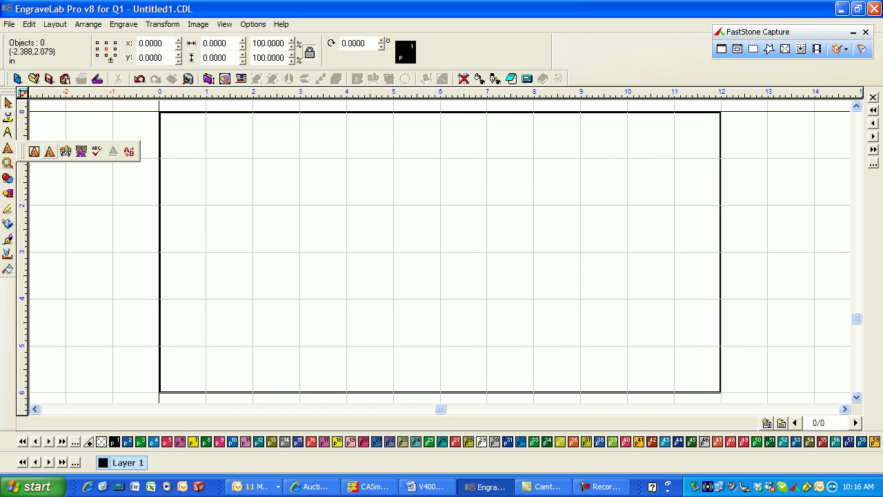
left_click(49, 150)
left_click(341, 214)
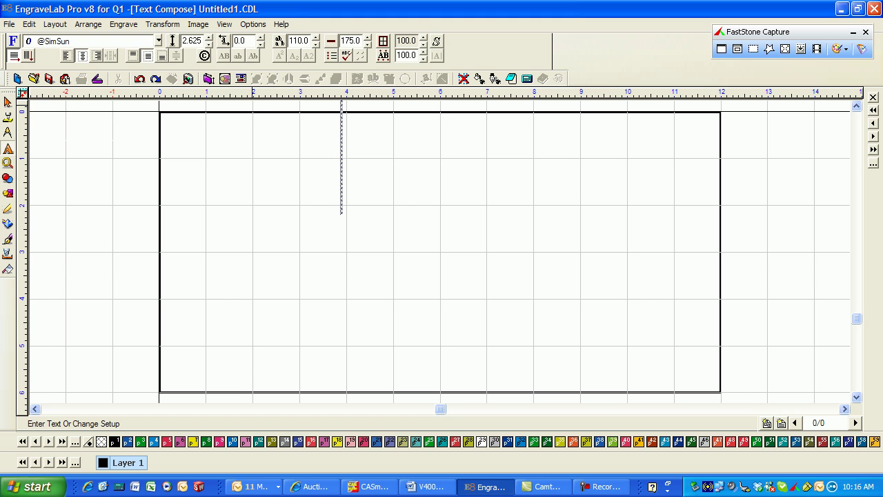
left_click(209, 44)
left_click(208, 44)
left_click(208, 44)
left_click(209, 44)
left_click(208, 44)
type("No S")
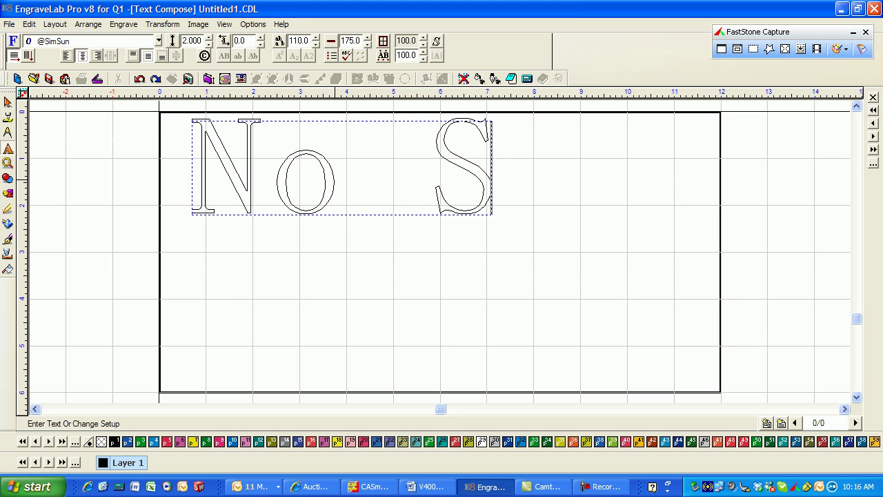
type("moking")
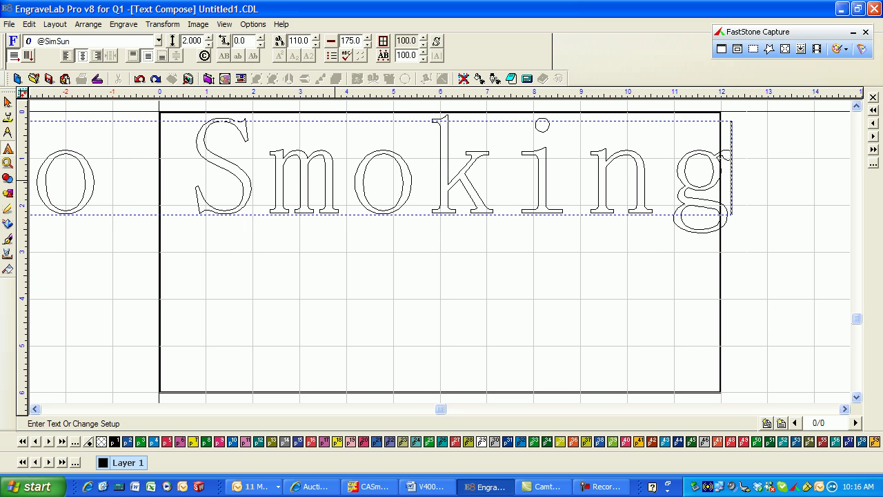
- Reduce the letter height of the whole "No Smoking" text to 1.000 inch and finish editing it
key("shift+Left")
key("shift+Left")
key("shift+Left")
key("shift+Left")
key("shift+Left")
key("shift+Left")
key("shift+Left")
key("shift+Left")
key("shift+Left")
key("shift+Left")
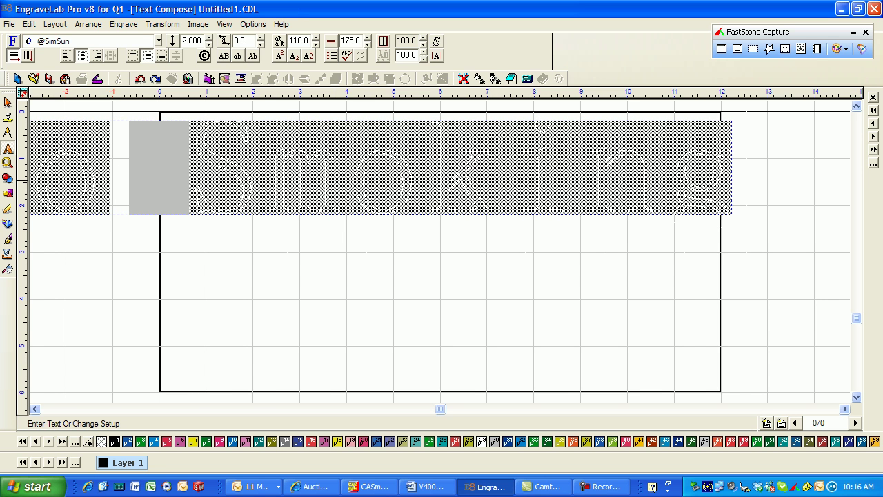
left_click(208, 44)
left_click(208, 44)
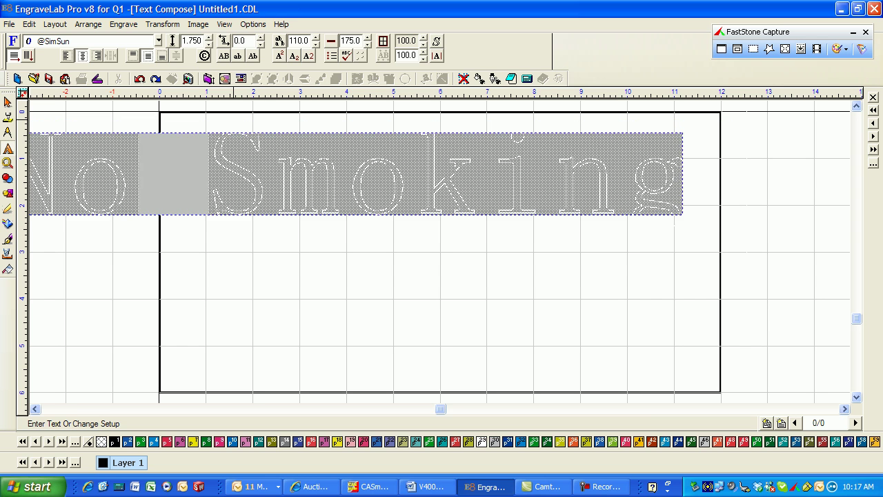
left_click(208, 44)
left_click(208, 44)
left_click(208, 44)
left_click(208, 44)
left_click(209, 44)
left_click(209, 45)
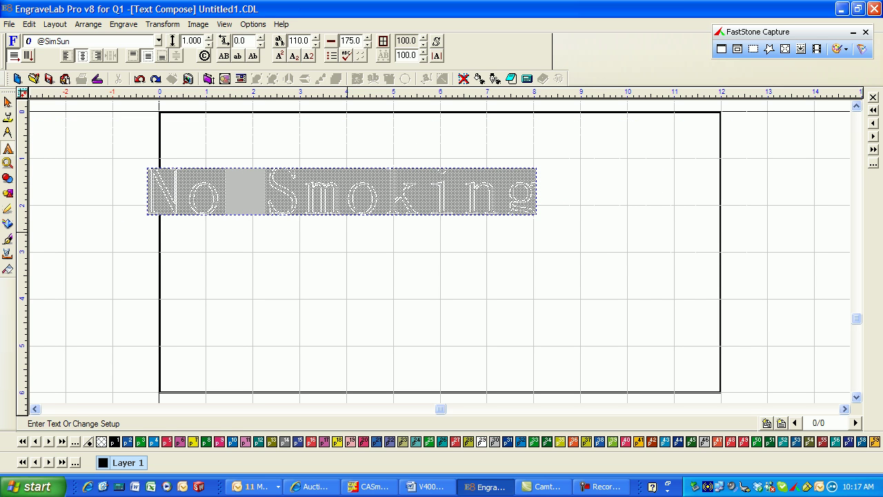
left_click(7, 102)
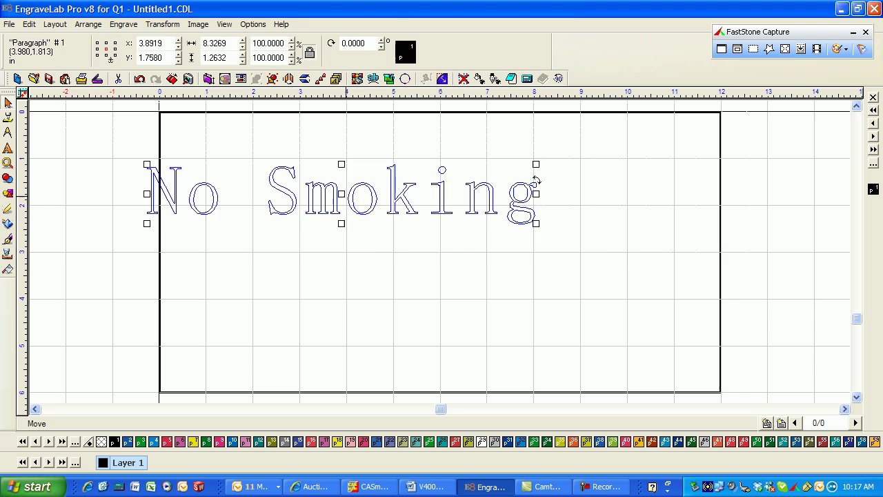
- Centre the "No Smoking" text vertically and horizontally on the plate
left_click_drag(536, 180, 644, 215)
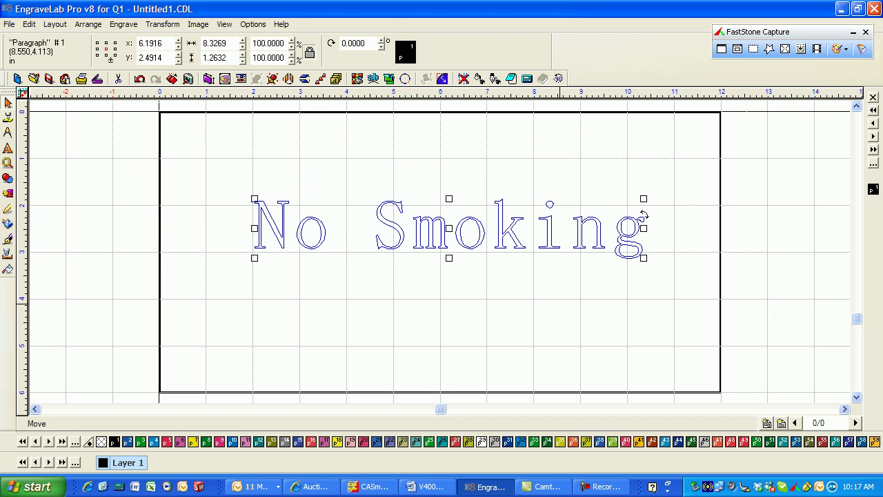
key("F9")
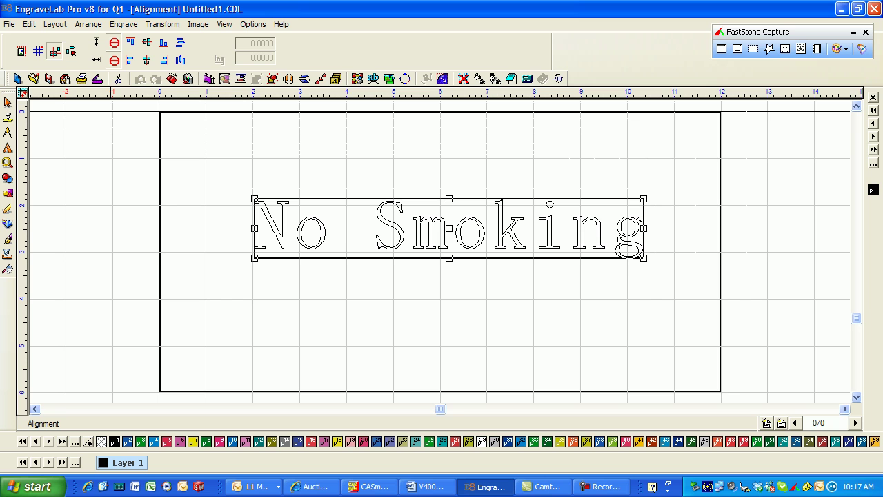
left_click(22, 51)
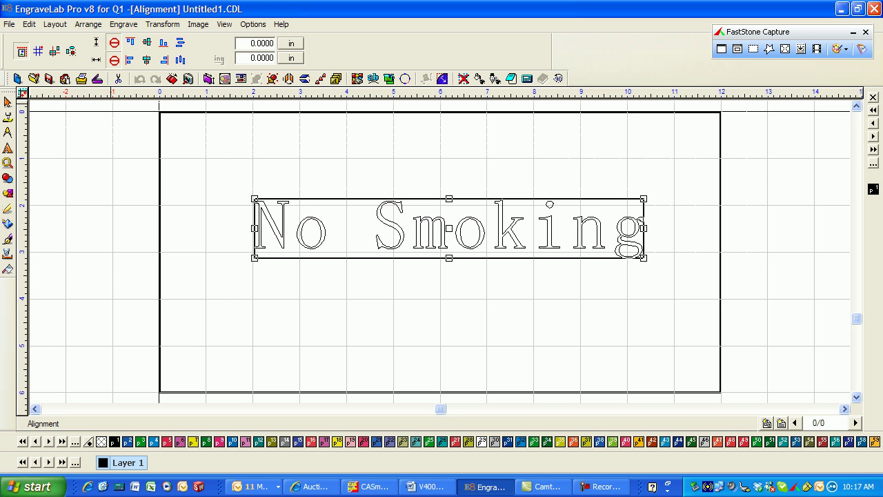
left_click(147, 42)
left_click(147, 59)
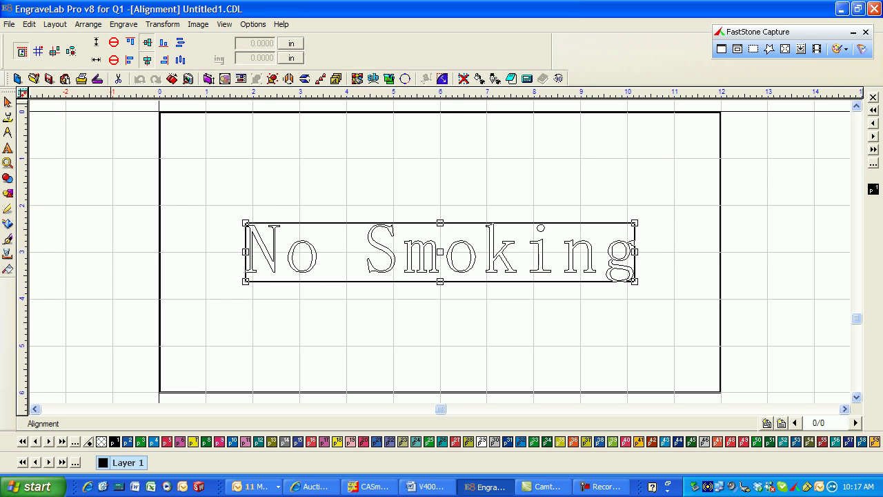
left_click(301, 207)
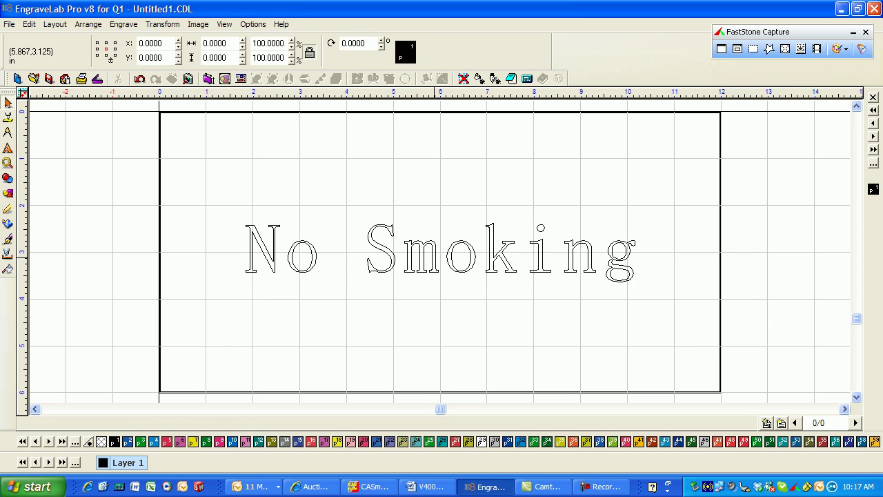
- Increase the letter height of the whole "No Smoking" text to 1.250 inches
double_click(300, 257)
key("ctrl+a")
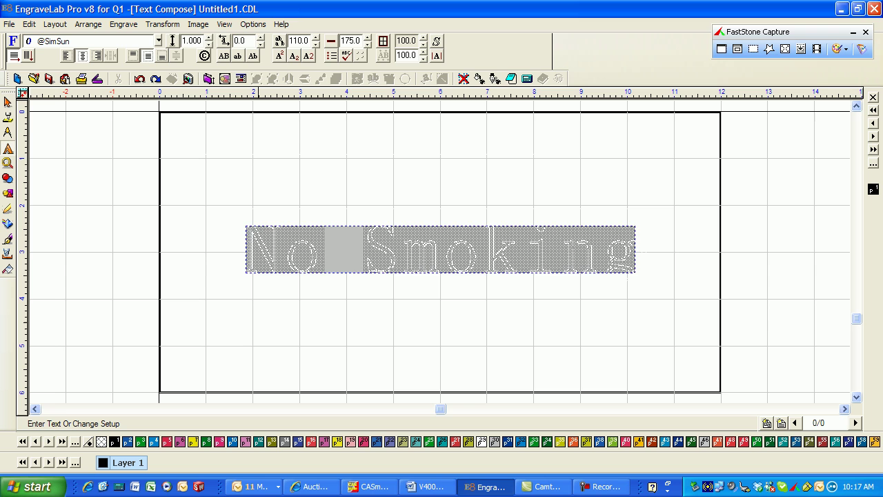
left_click(209, 37)
left_click(209, 37)
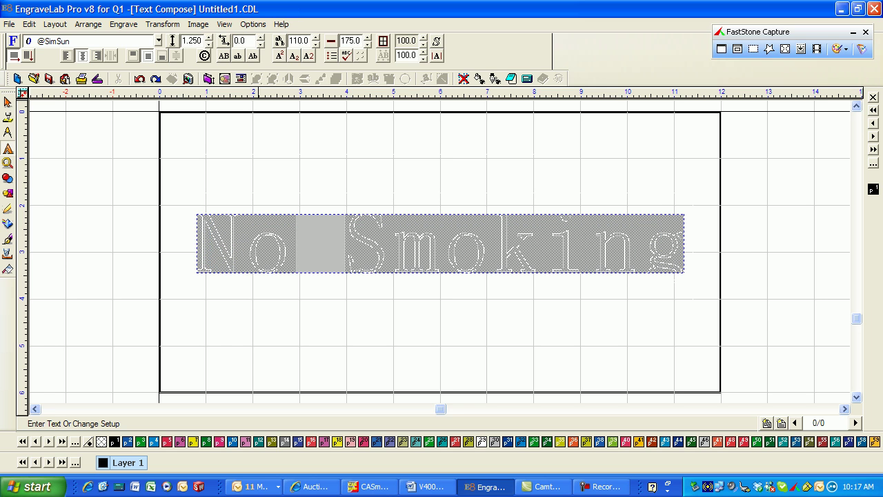
left_click(8, 103)
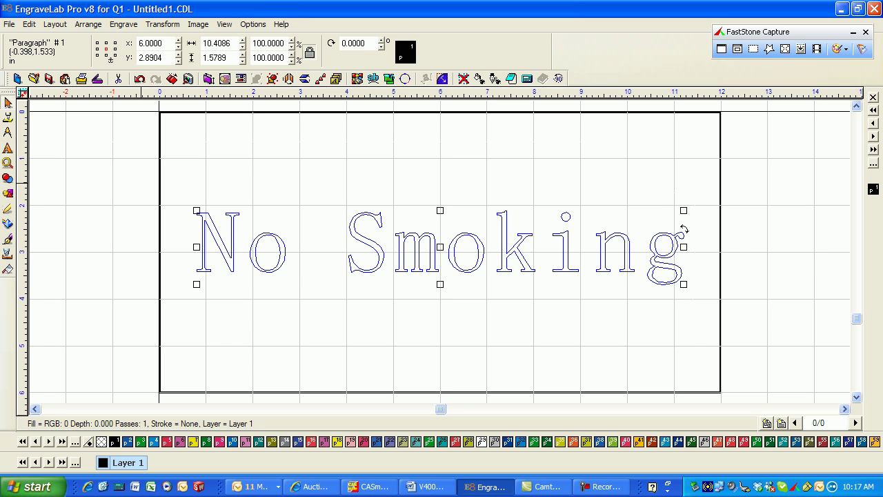
- Change the font of the whole "No Smoking" text to Q1E F13 Goudy Regular from the Q1E fonts
double_click(229, 252)
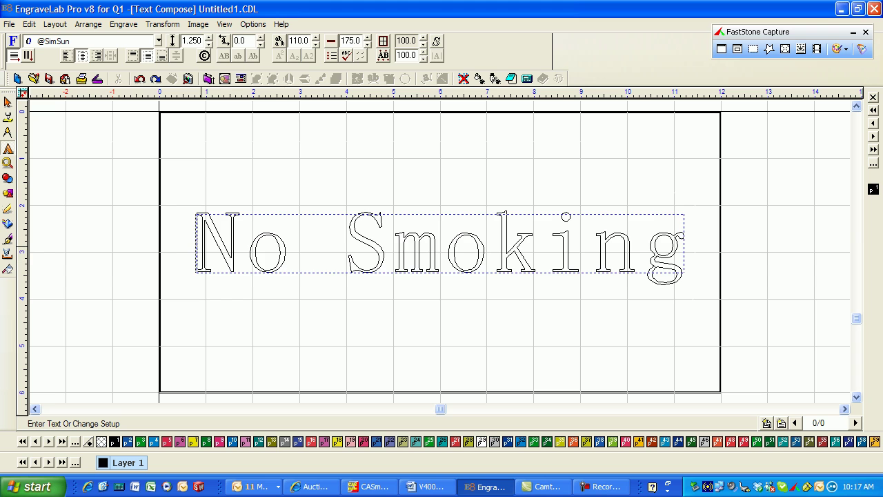
key("ctrl+a")
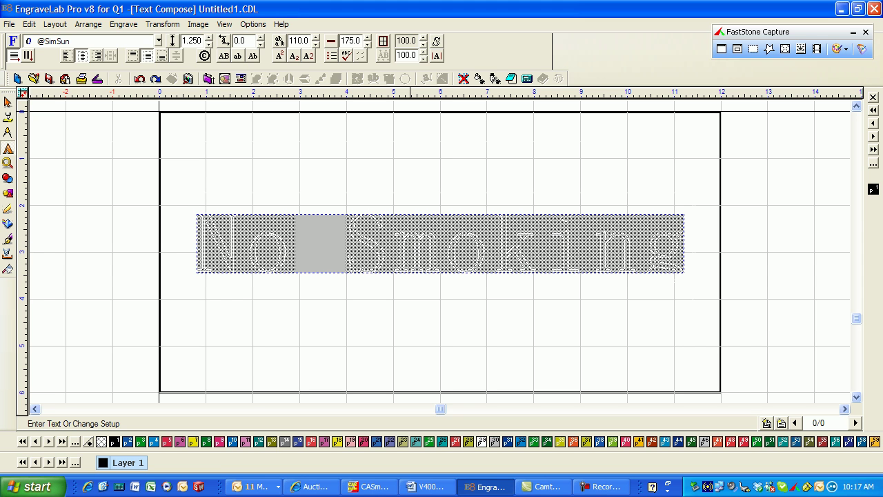
left_click(158, 40)
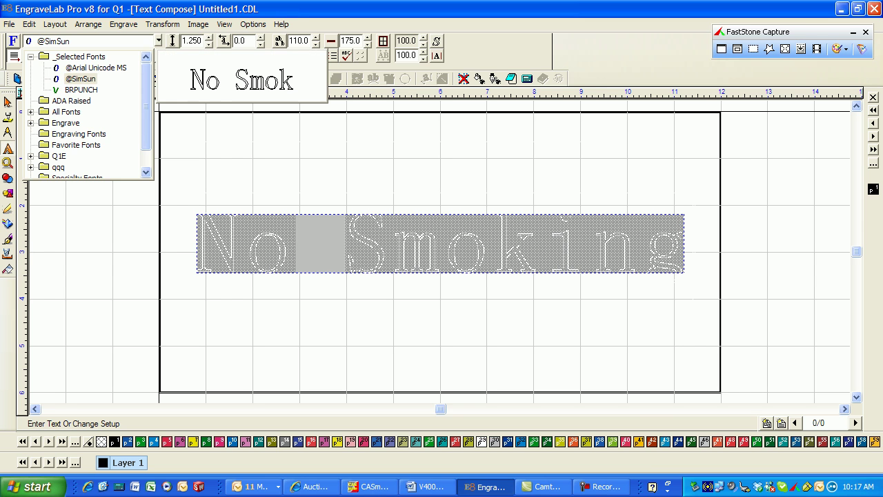
key("Down")
key("Down")
key("Down")
key("Down")
key("Down")
key("Down")
key("Down")
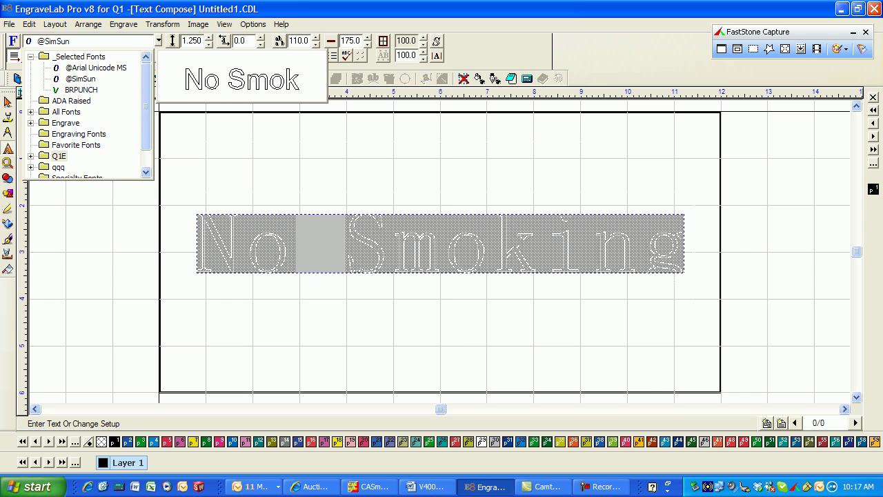
left_click(31, 156)
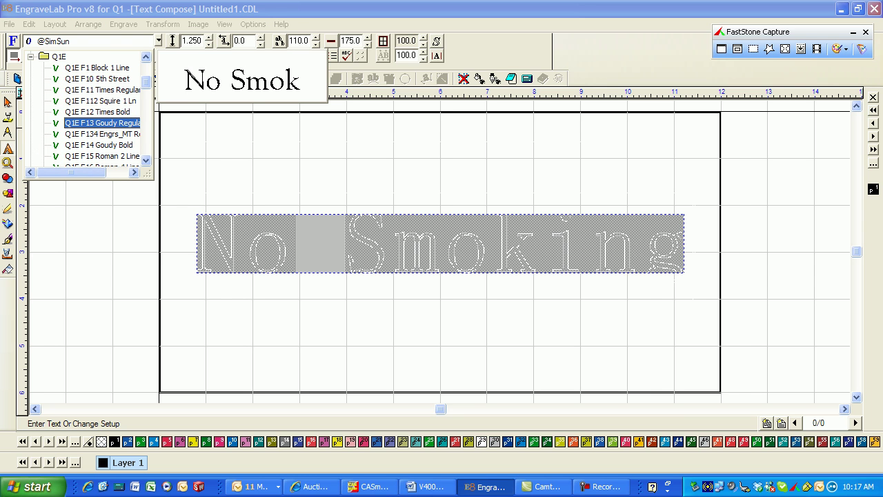
key("Return")
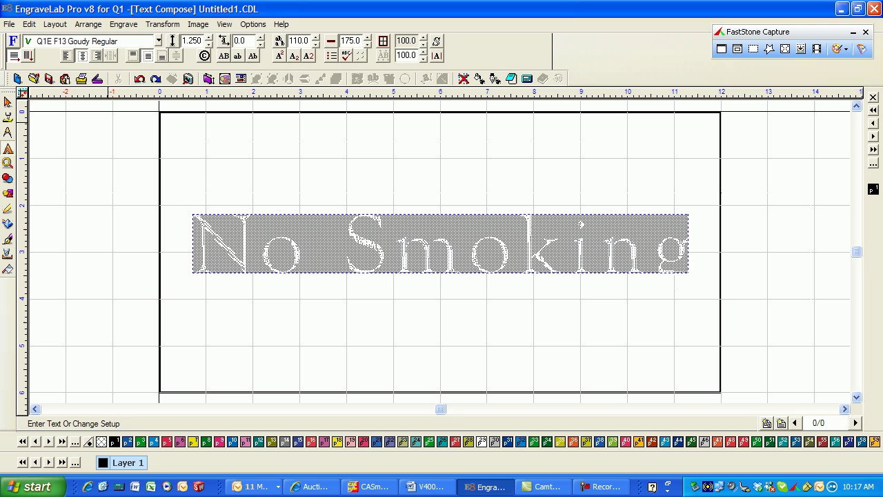
key("Escape")
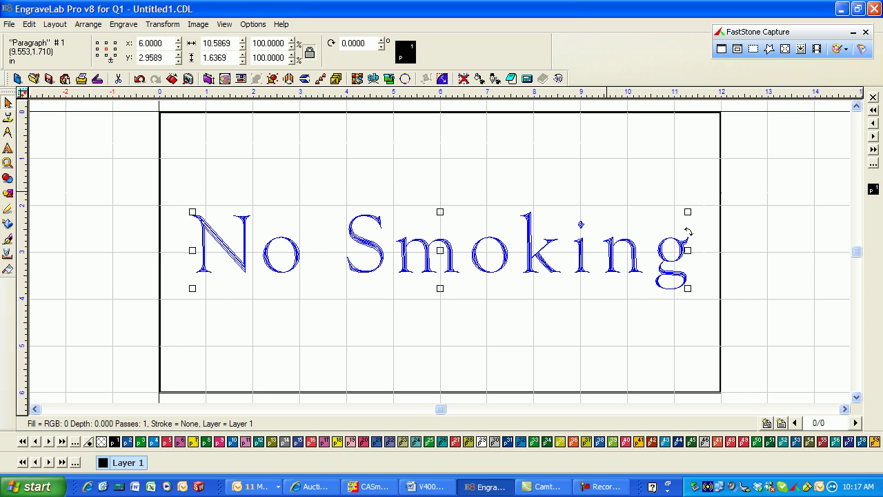
left_click(642, 173)
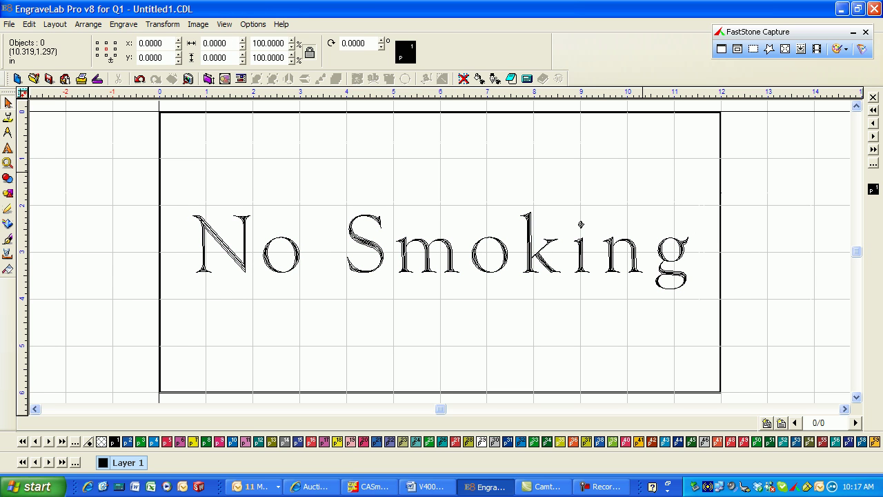
- Examine the engraving strokes in the upper part of the letter S up close
left_click(7, 162)
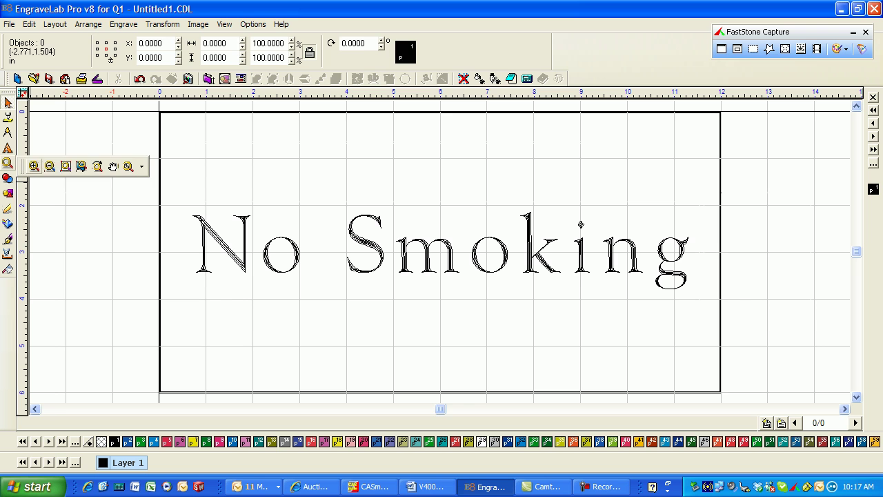
left_click(34, 166)
left_click_drag(349, 211, 391, 239)
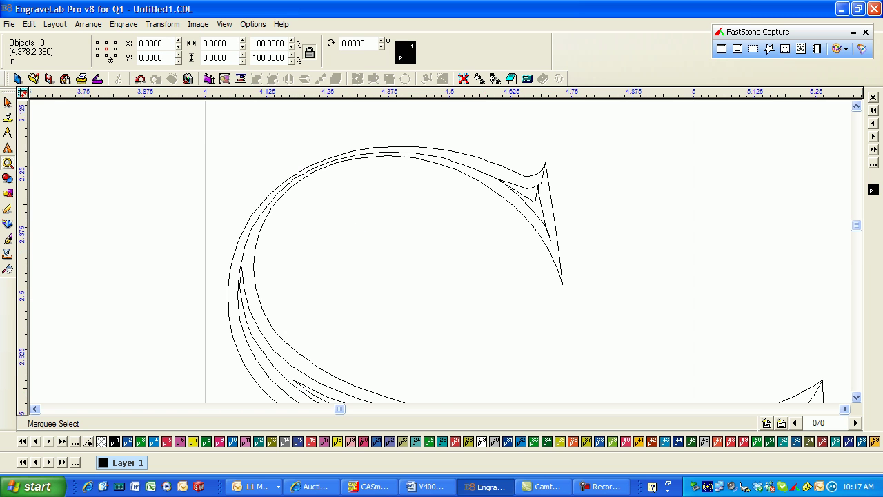
scroll(458, 185, "down", 2)
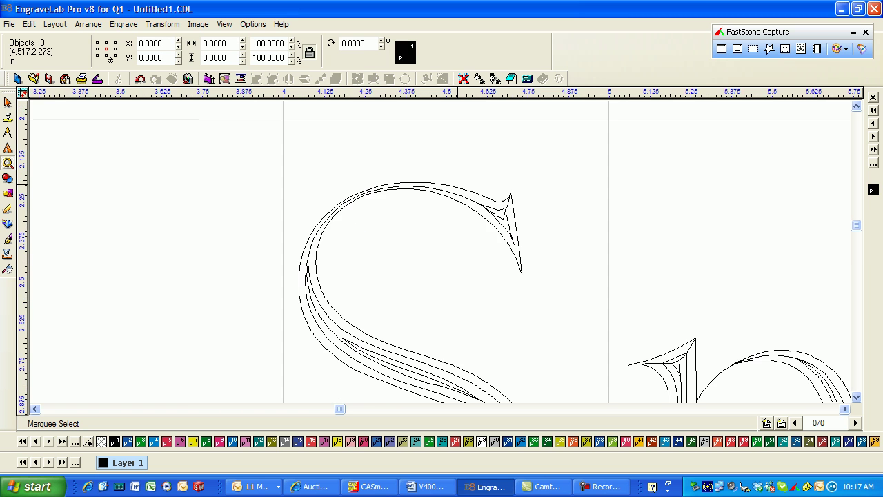
scroll(452, 207, "down", 1)
scroll(457, 183, "down", 3)
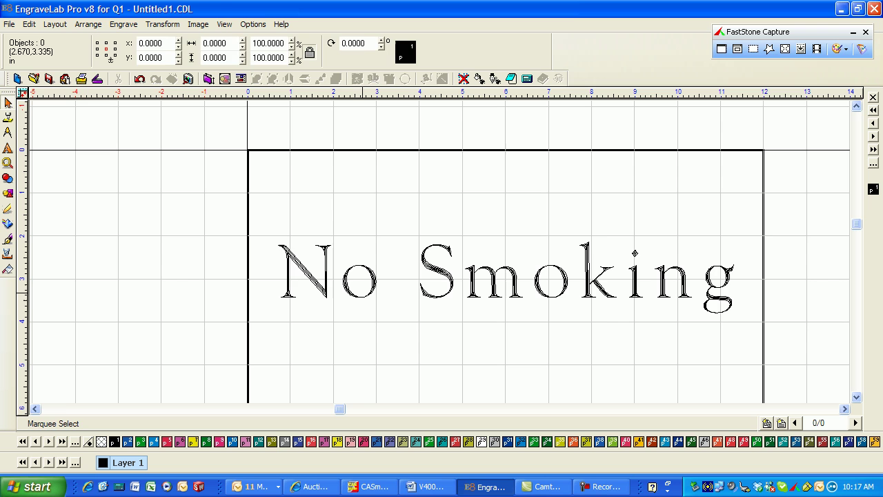
- Change the font of the whole "No Smoking" text to PENGYD from the All Fonts group
double_click(360, 295)
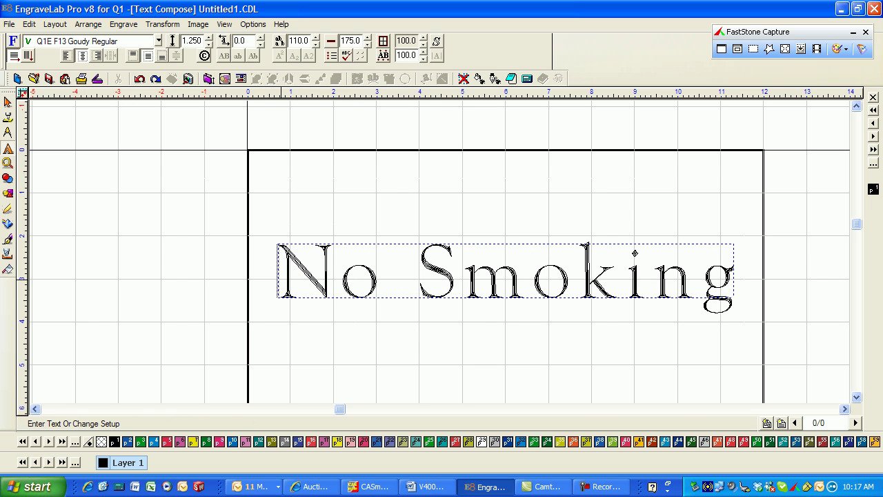
left_click_drag(280, 277, 734, 277)
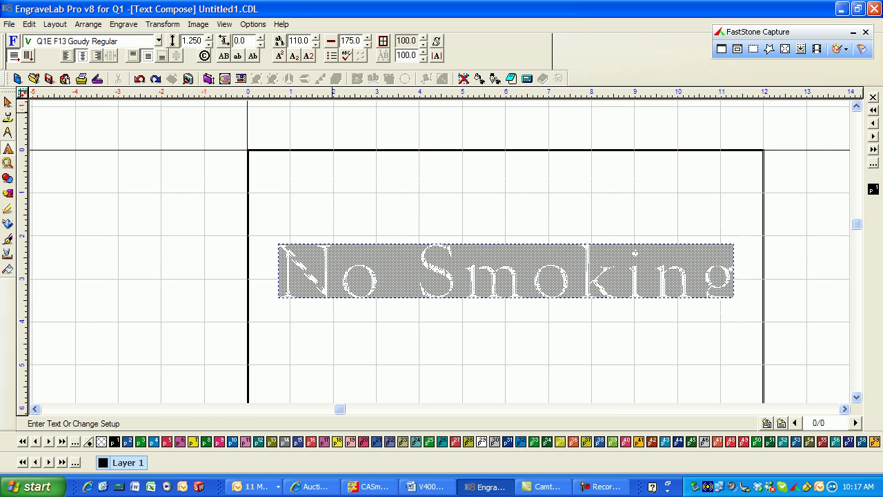
left_click(158, 41)
left_click_drag(146, 74, 146, 67)
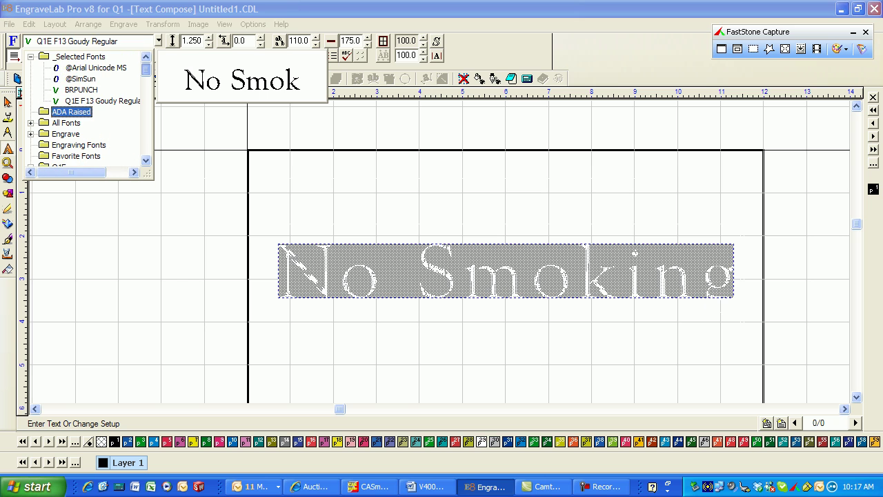
key("Up")
key("Up")
key("Up")
key("Up")
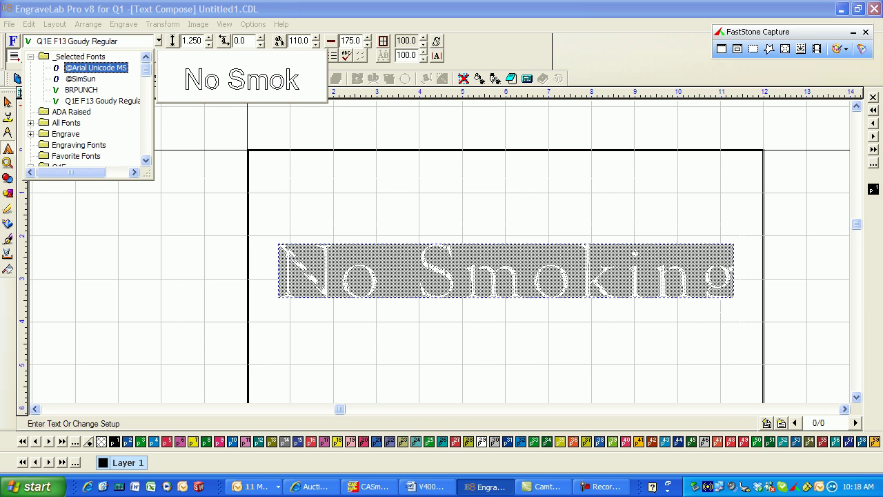
key("Down")
key("Down")
key("Down")
key("Down")
key("Down")
key("Right")
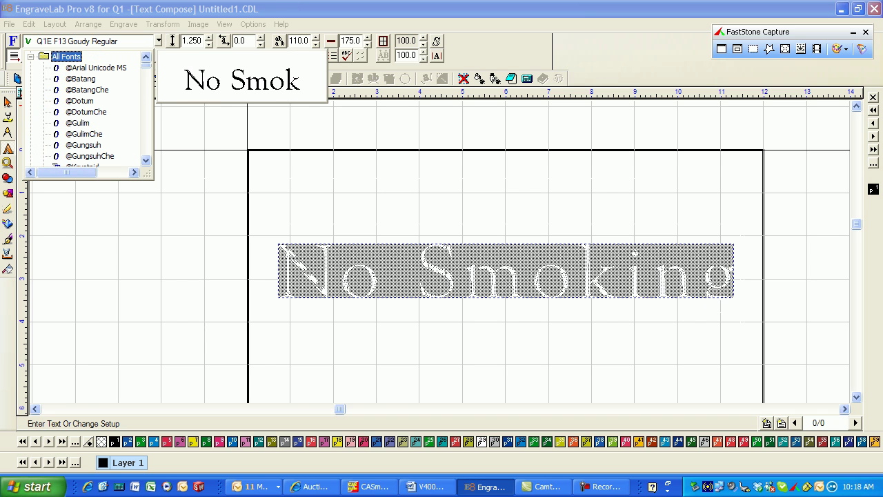
key("Down")
key("Down")
key("Down")
key("Down")
key("Down")
left_click_drag(145, 66, 146, 127)
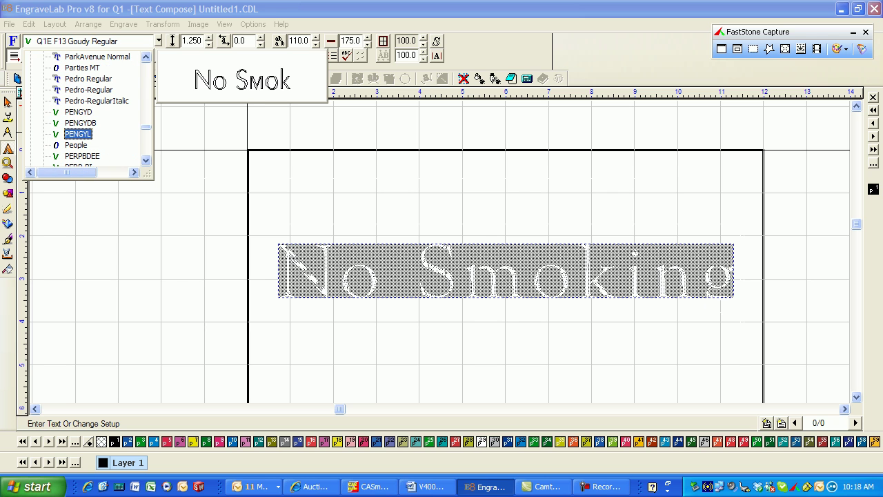
key("Up")
key("Up")
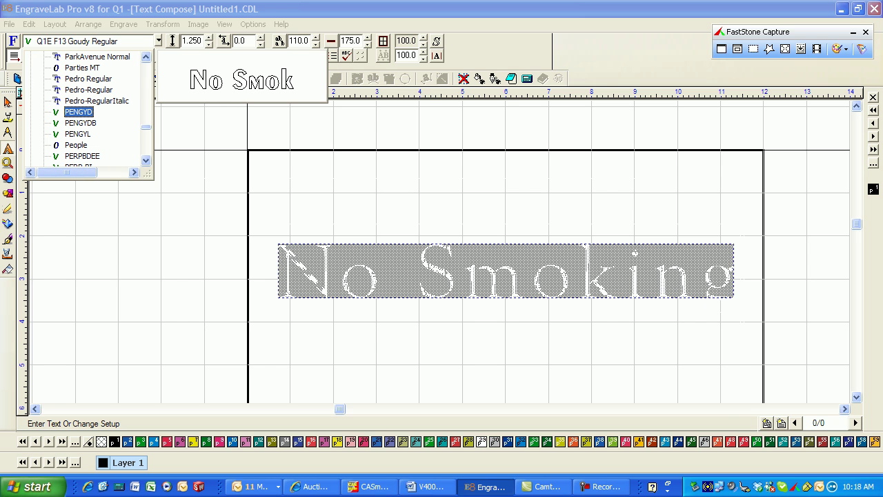
key("Return")
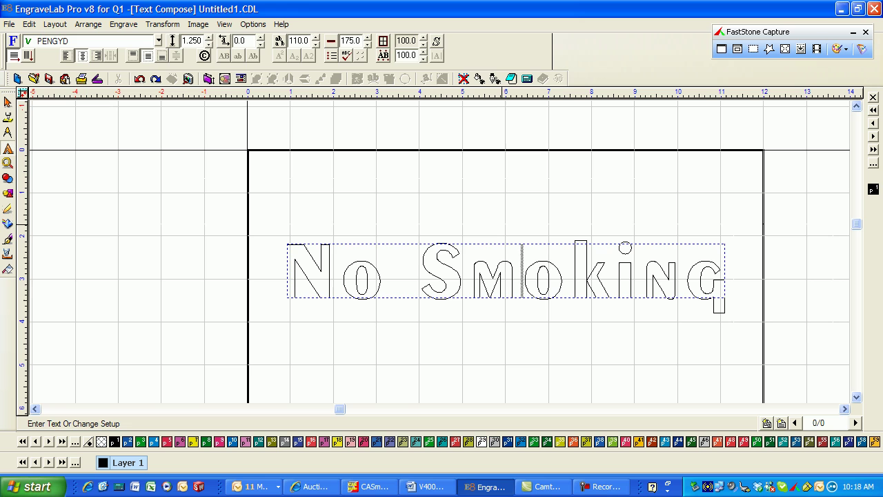
key("Escape")
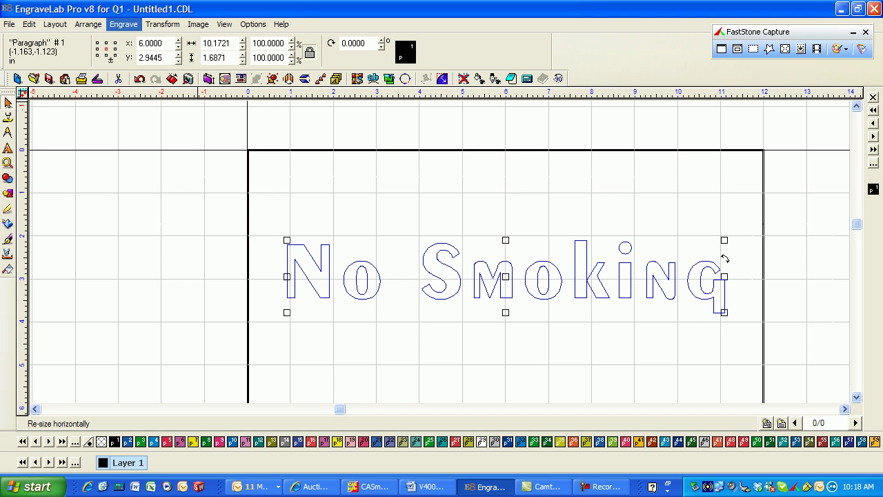
- Start a Fill tool path for the "No Smoking" text using the .040 60º ¼ Engraver tool
key("Down")
key("Down")
key("Down")
key("Down")
key("Down")
key("Down")
key("Down")
key("Down")
key("Down")
key("Down")
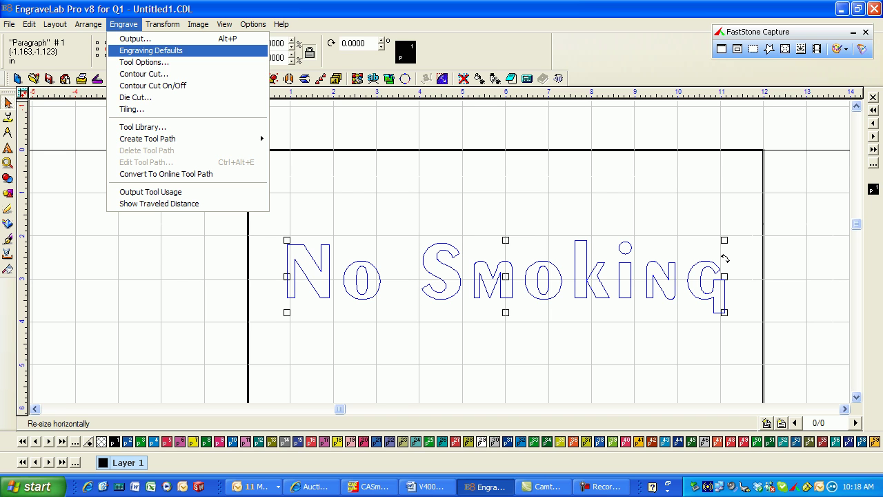
key("Right")
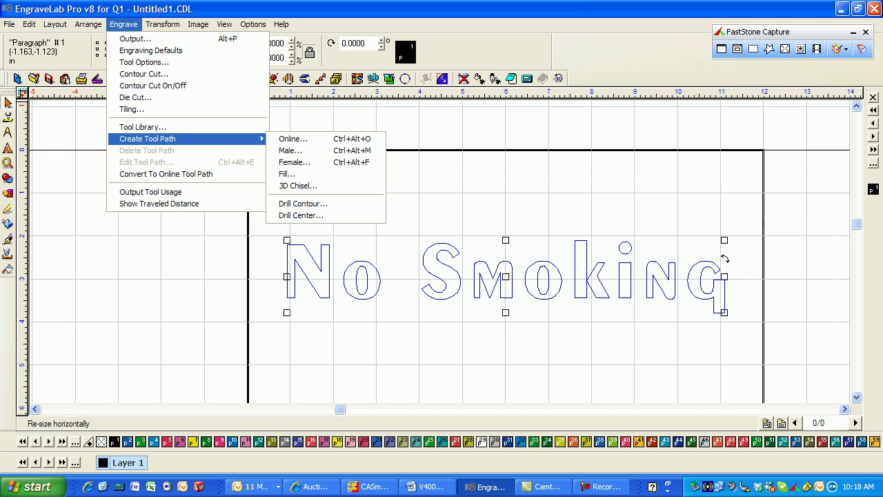
key("Down")
key("Down")
key("Down")
key("Down")
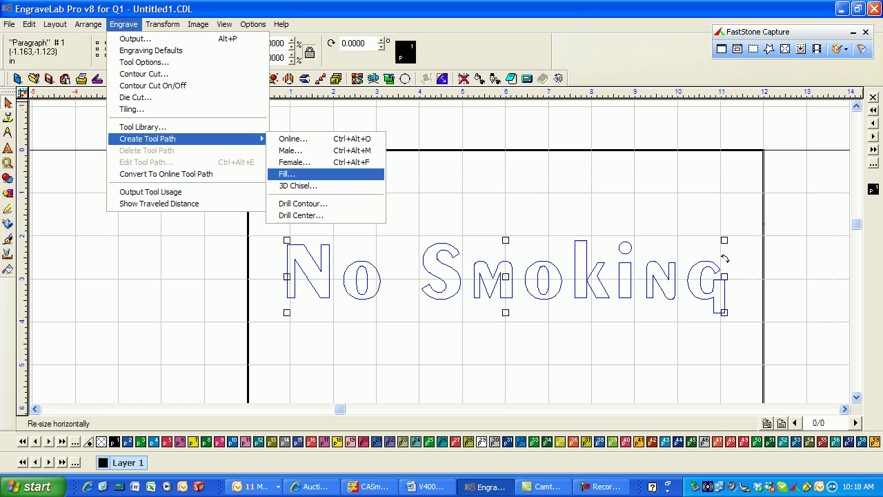
key("Return")
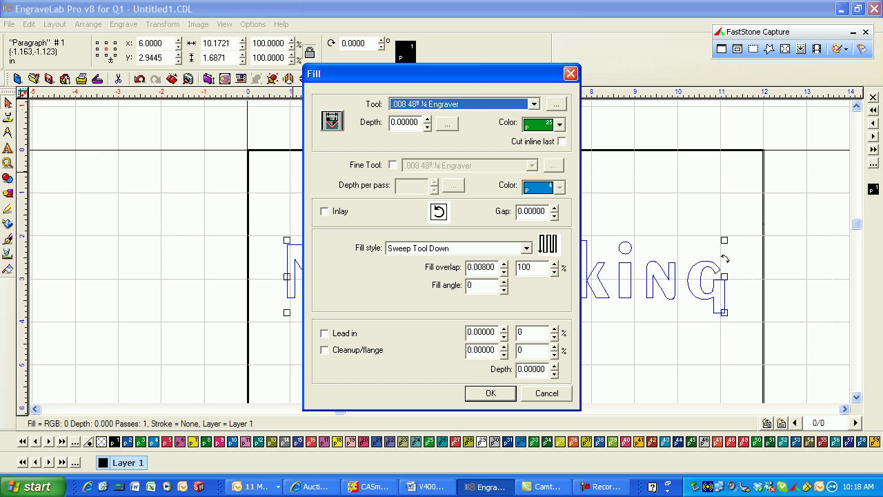
left_click_drag(441, 74, 132, 61)
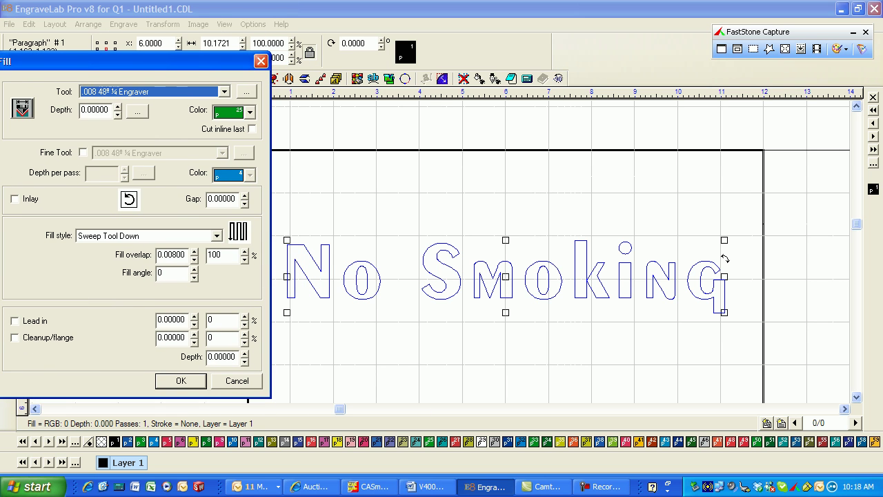
key("alt+Down")
key("Down")
key("Down")
key("Down")
key("Down")
key("Down")
key("Down")
key("Down")
key("Down")
key("Down")
key("Down")
key("Down")
key("Down")
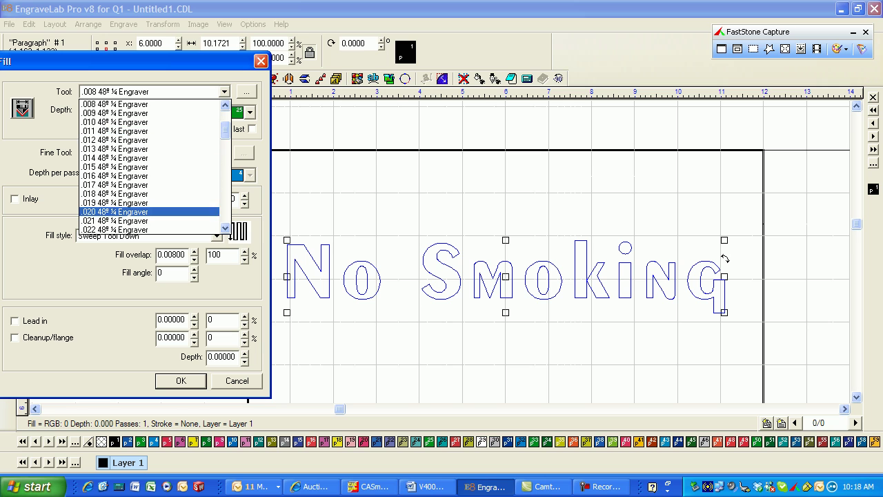
scroll(725, 258, "down", 5)
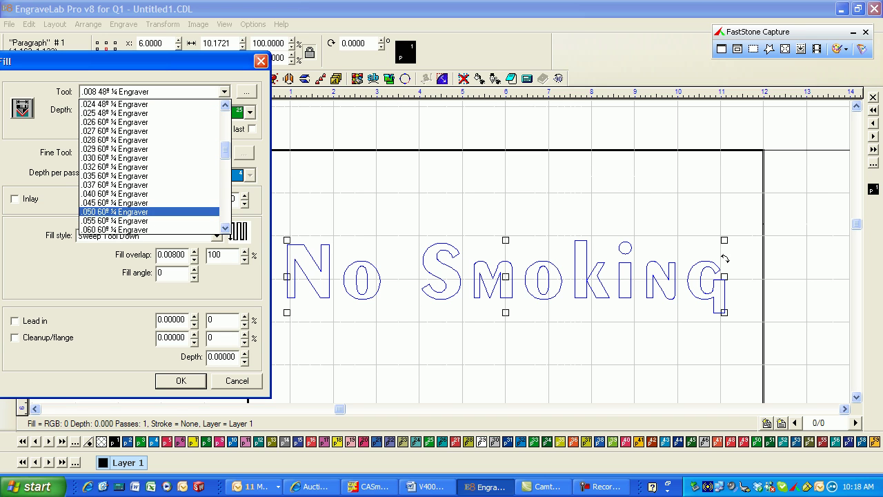
key("Return")
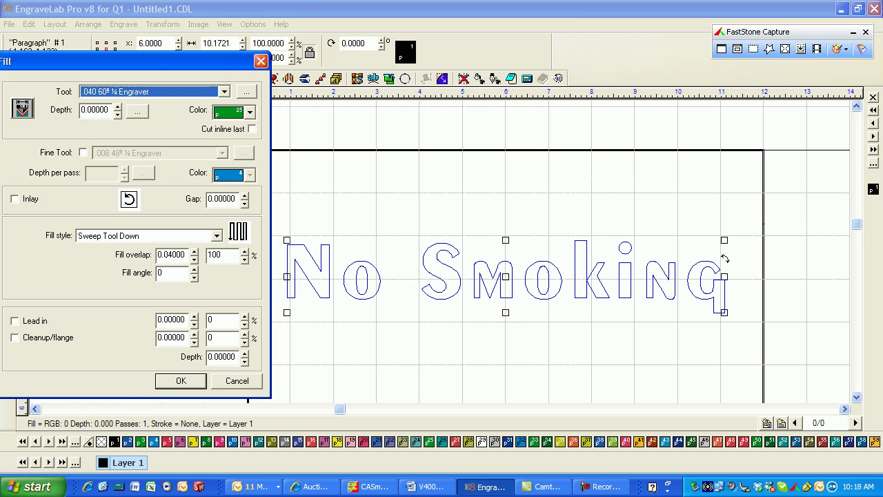
- Create the fill tool path with colour 40, inline cut last and a 30% fill overlap
left_click_drag(131, 61, 268, 34)
left_click(386, 85)
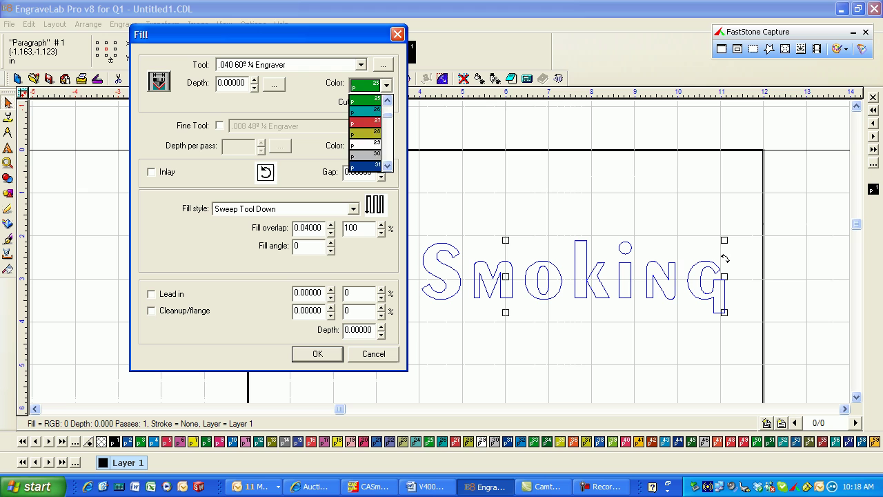
scroll(365, 132, "down", 4)
left_click(365, 133)
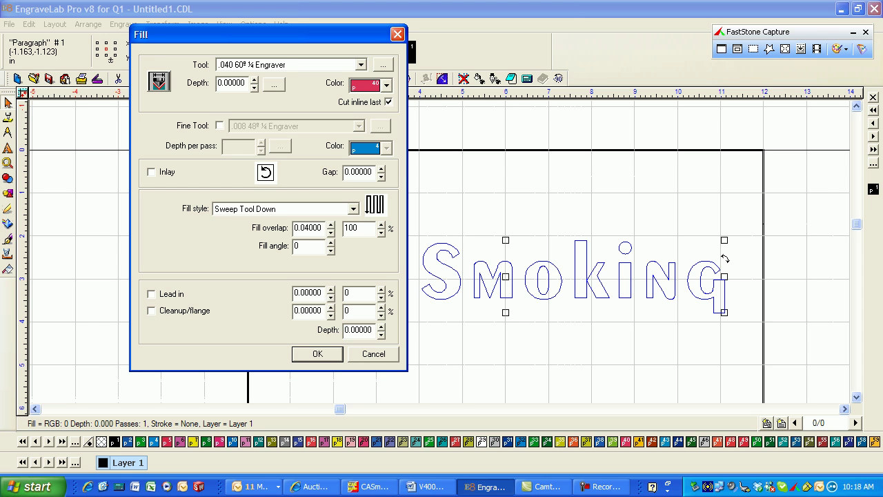
double_click(351, 227)
type("30")
key("Tab")
key("Return")
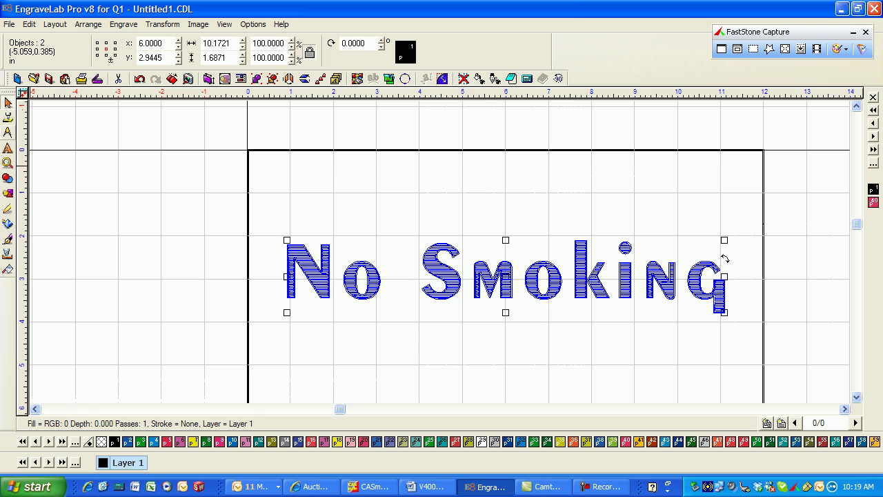
- Examine the fill tool path inside the letters N and o up close
left_click(8, 163)
left_click(35, 166)
left_click_drag(268, 231, 362, 285)
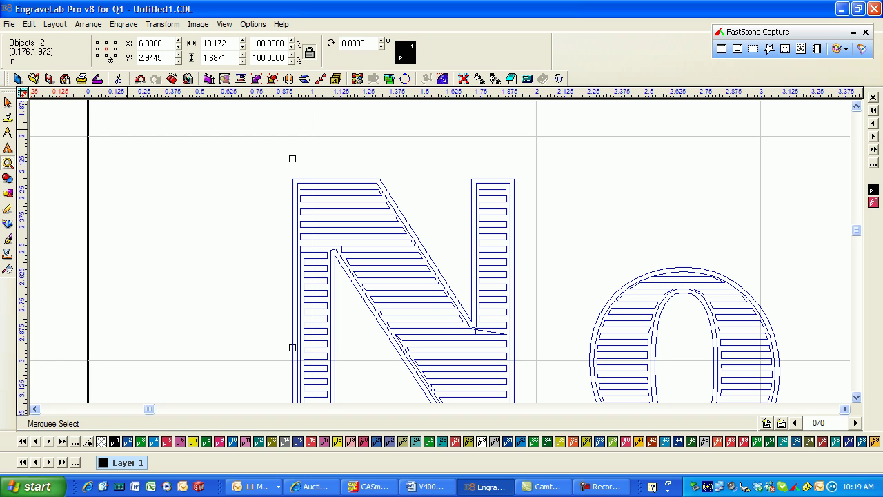
left_click(8, 102)
left_click(144, 171)
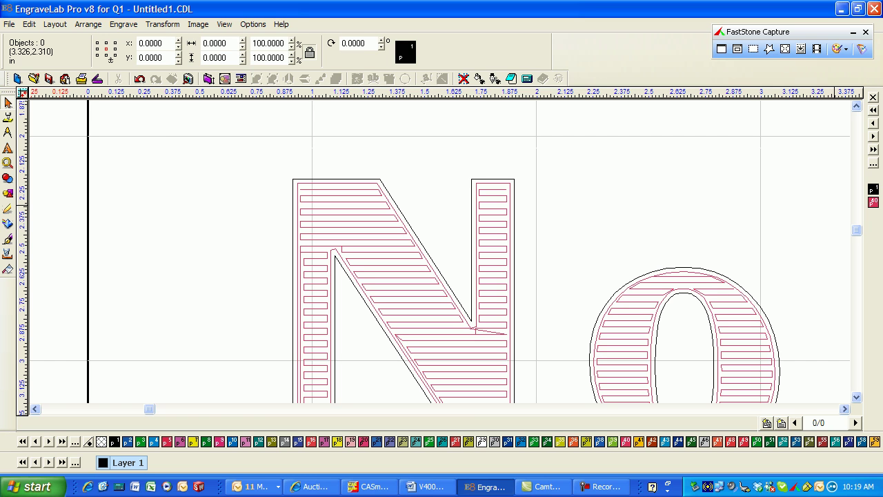
left_click(225, 24)
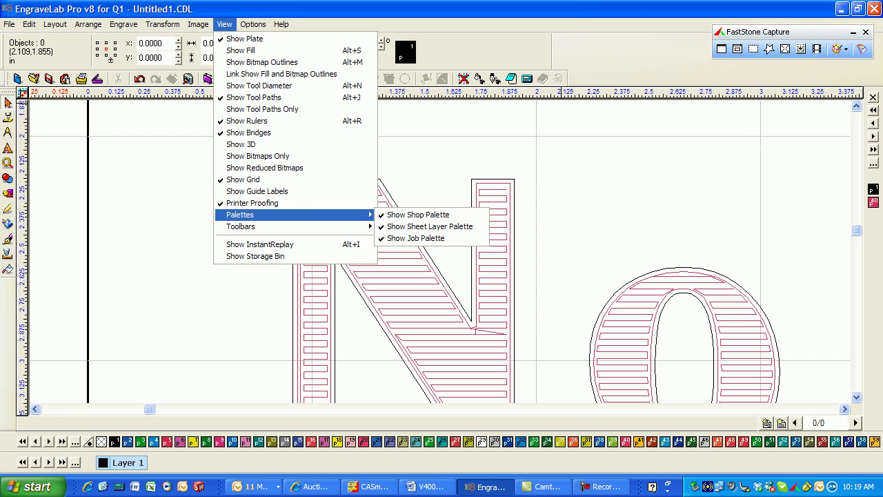
left_click(633, 218)
- Edit the text's fill tool path to use the .060 60º ¼ Engraver tool and colour 60
left_click(356, 184)
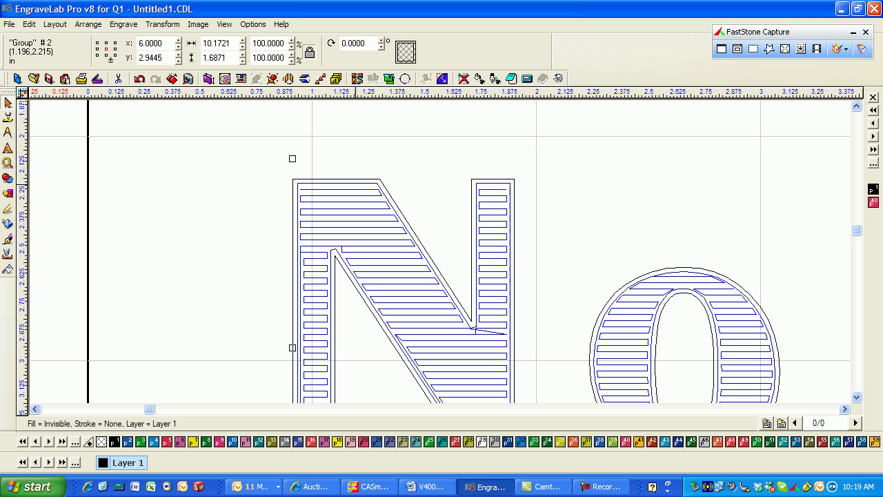
left_click(124, 24)
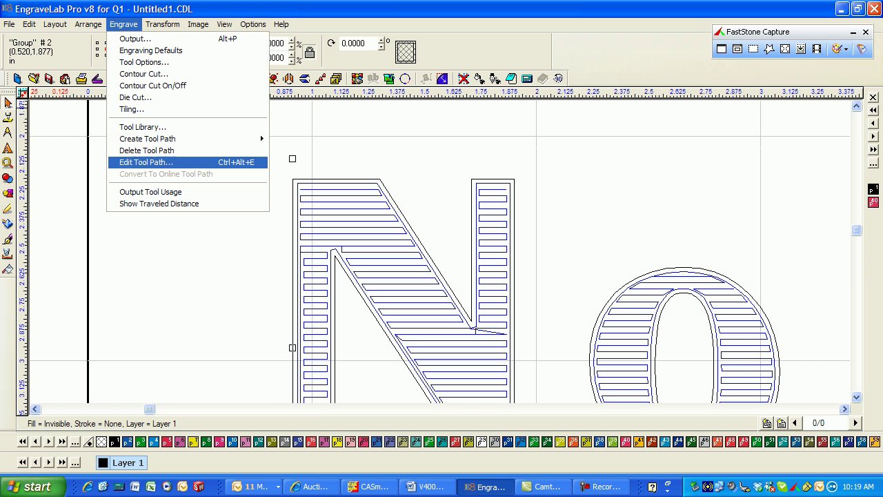
key("Return")
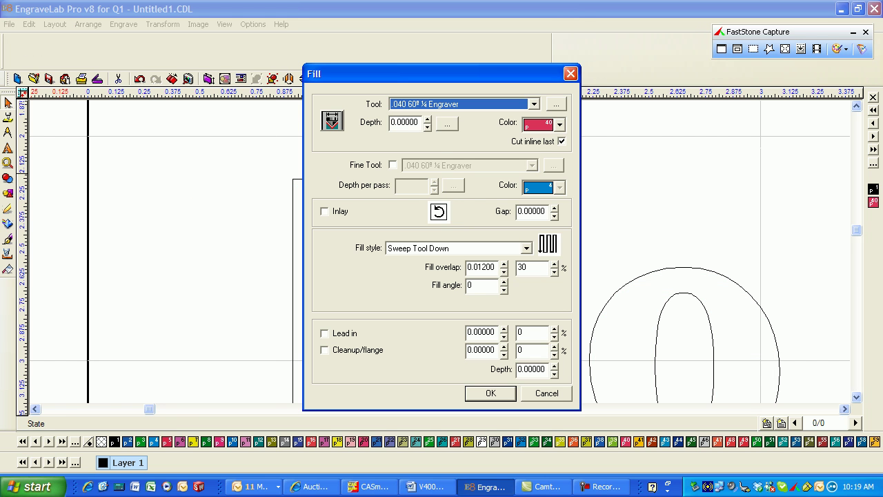
left_click(534, 104)
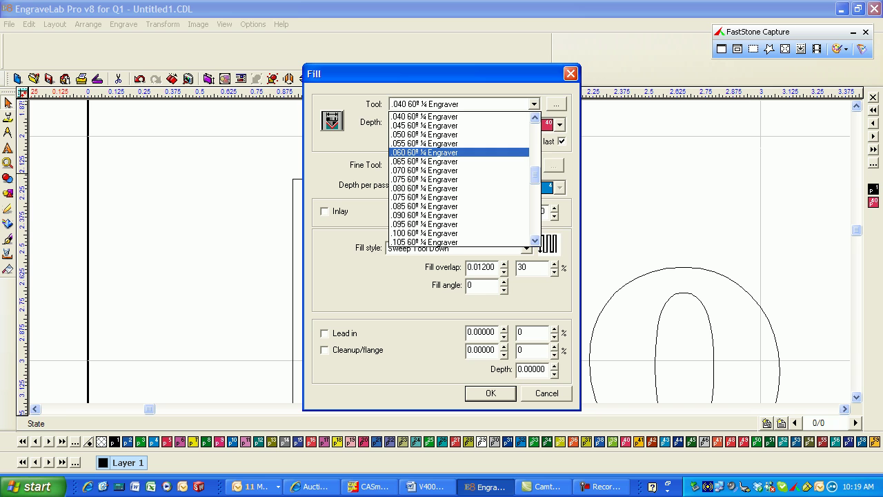
key("Return")
left_click(560, 124)
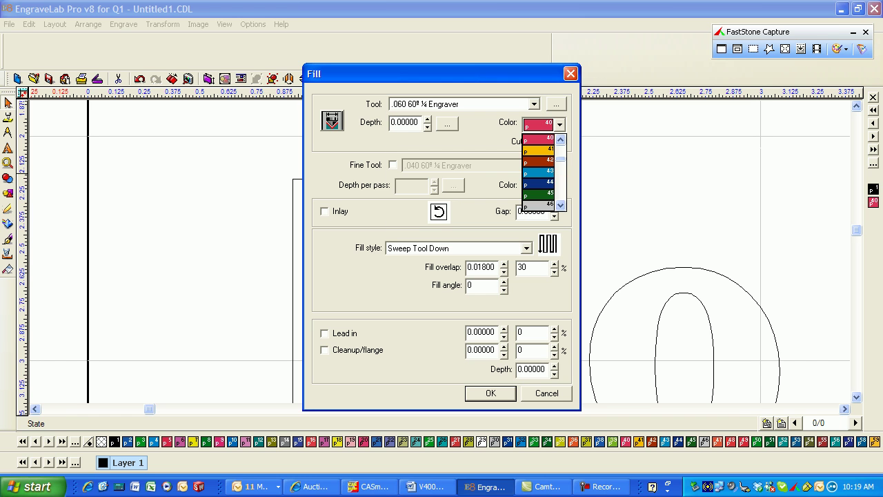
scroll(539, 172, "down", 4)
scroll(541, 173, "down", 3)
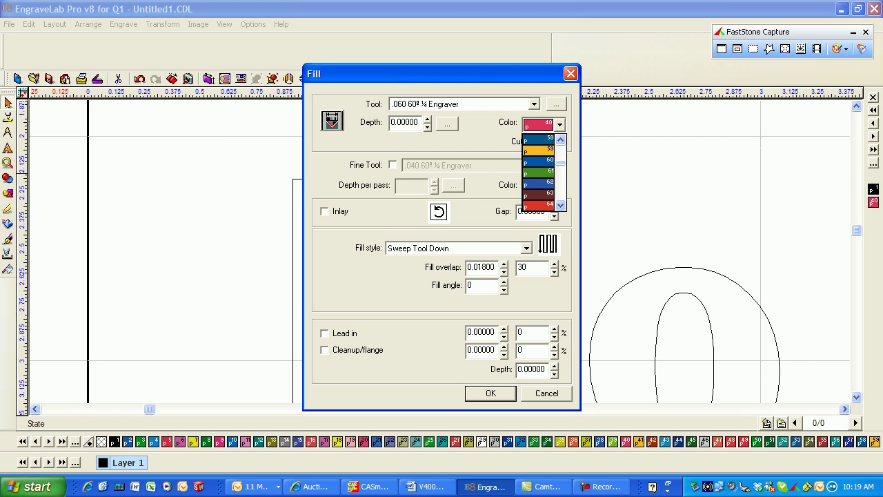
left_click(538, 161)
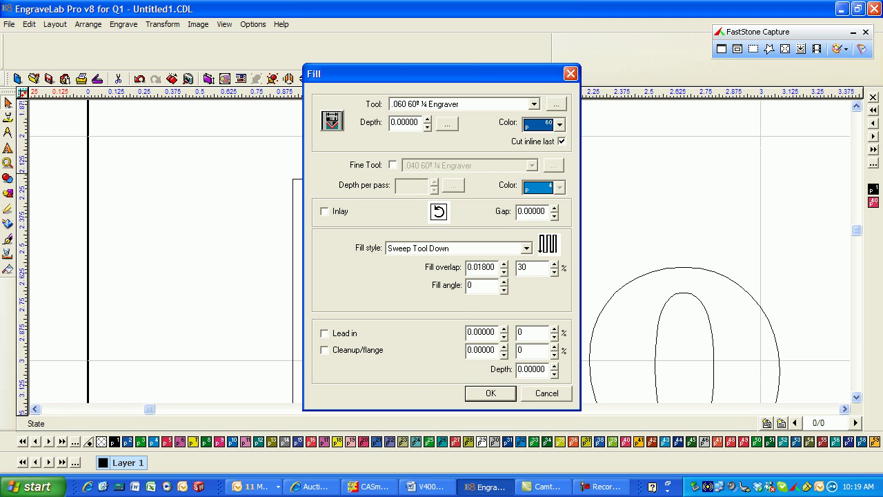
key("Return")
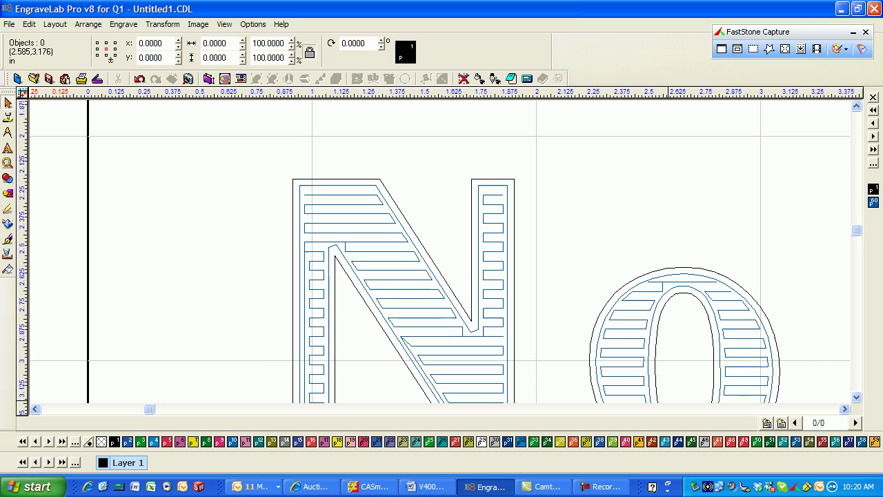
- Show the tool diameter to examine the fill tool path's coverage of the letters S and m
left_click(844, 409)
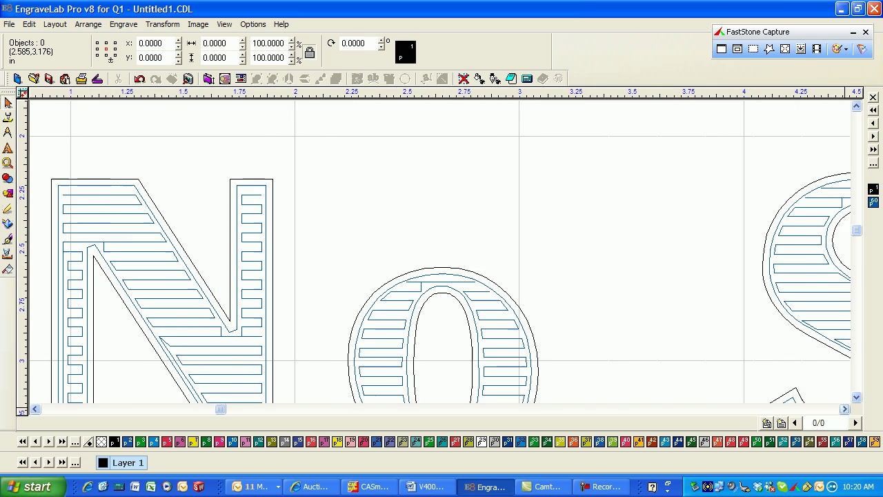
left_click(844, 409)
left_click(856, 396)
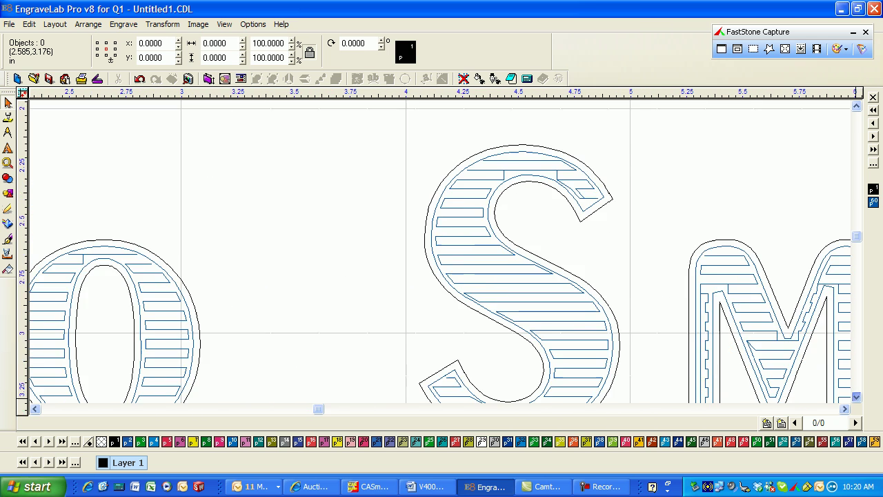
left_click(856, 396)
left_click(856, 397)
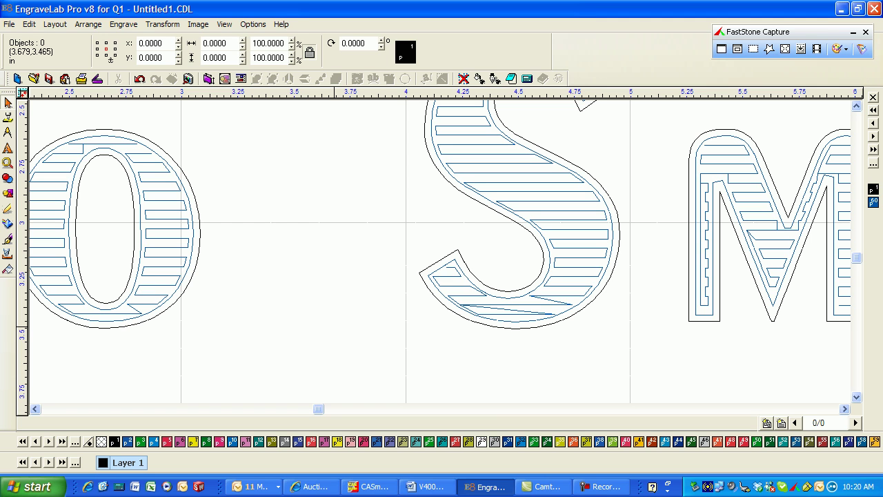
left_click(496, 78)
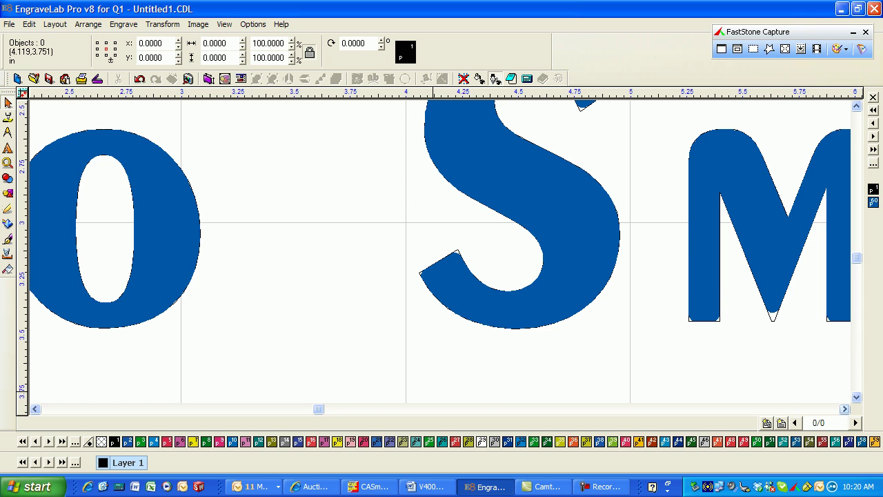
- Examine the tool's coverage across the letters m, o and k, and turn off the tool diameter display
left_click(844, 409)
left_click(844, 409)
left_click(844, 409)
left_click(845, 409)
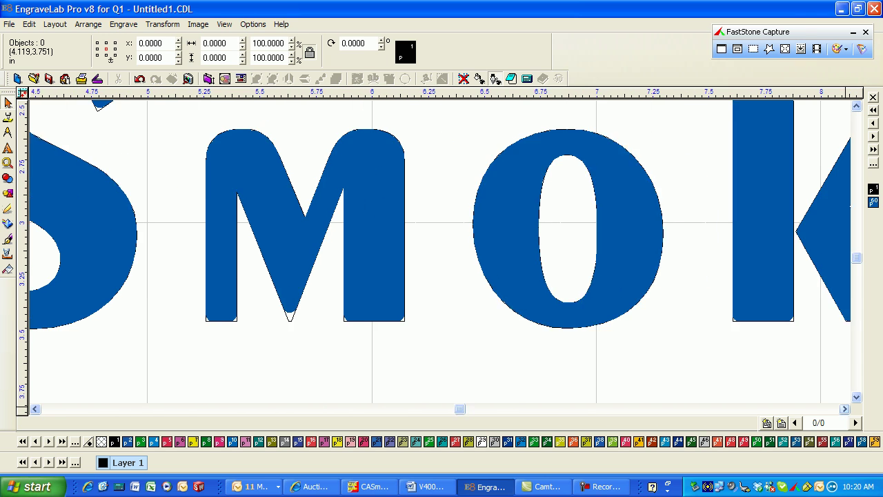
left_click(844, 409)
left_click(845, 409)
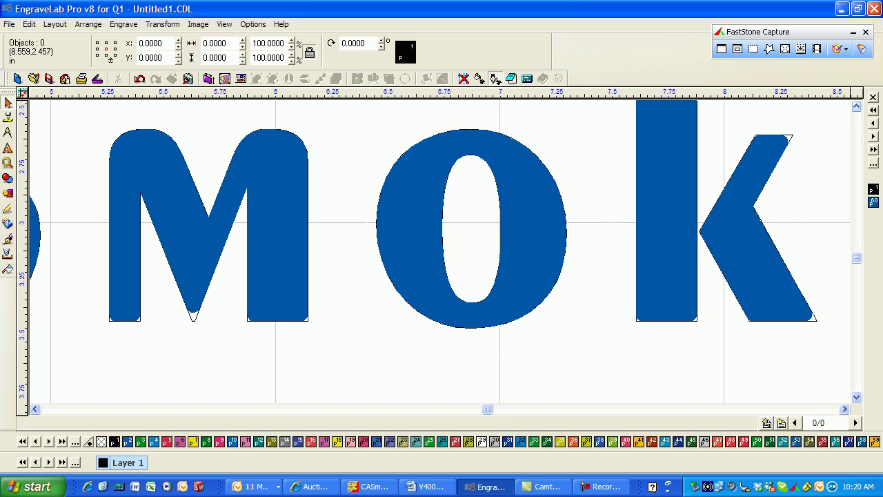
left_click(856, 106)
left_click(856, 105)
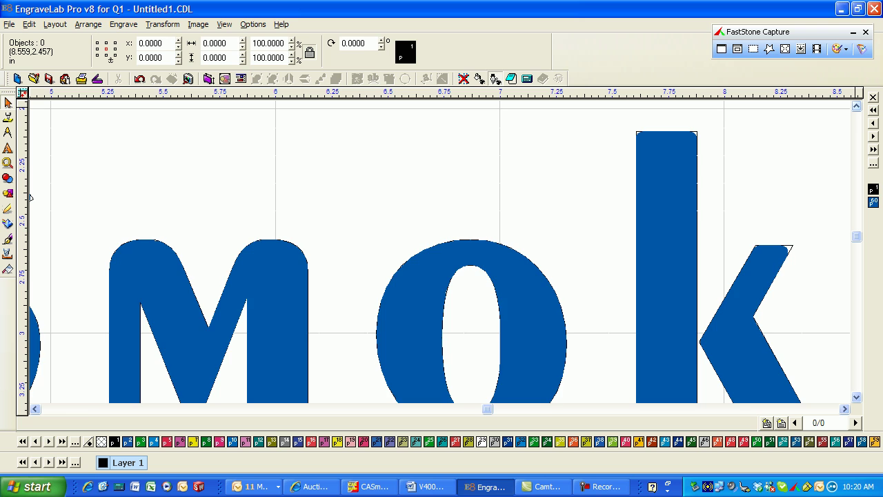
left_click(495, 79)
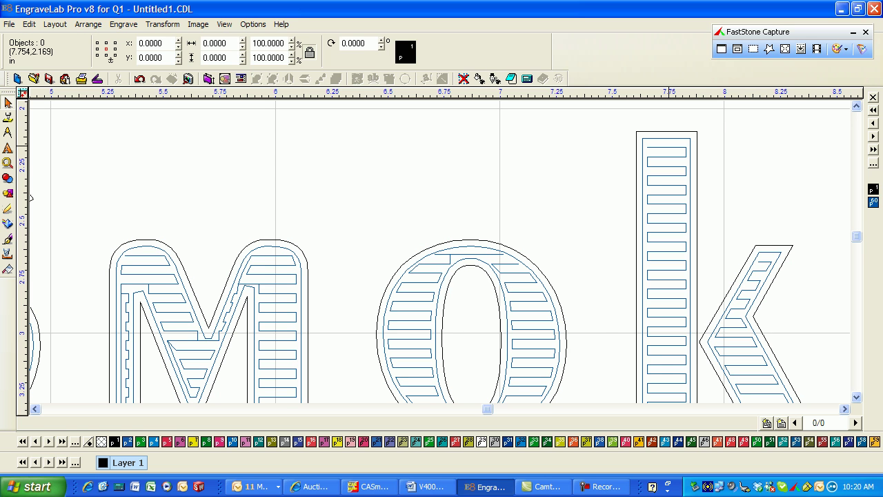
- Delete the text's fill tool path and create a new one with the .050 60º ¼ Engraver tool
left_click(668, 147)
left_click(124, 24)
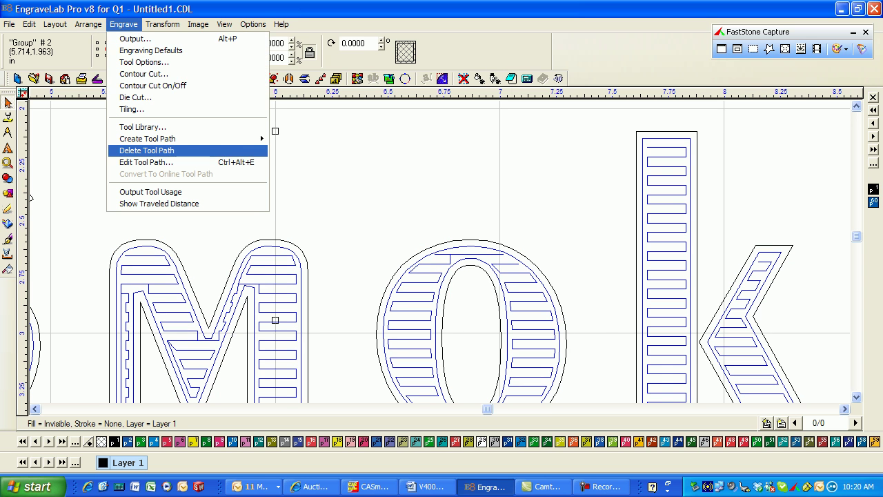
left_click(174, 150)
key("alt+n")
key("f")
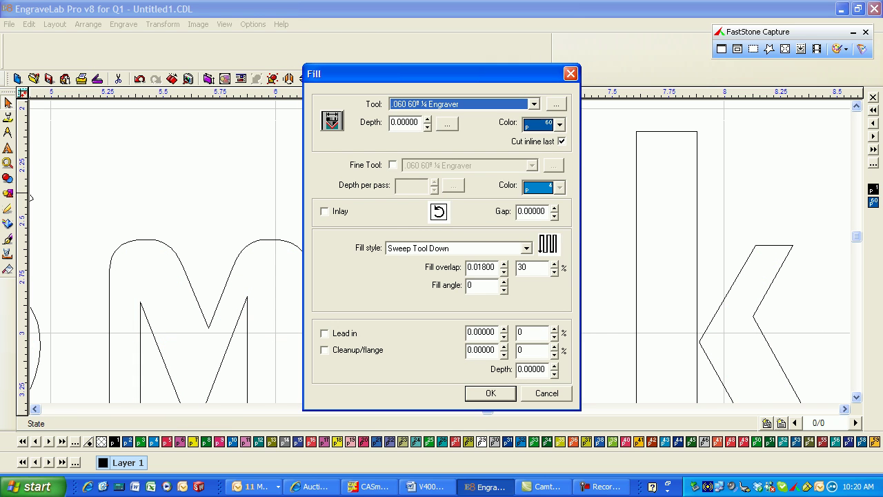
key("alt+Down")
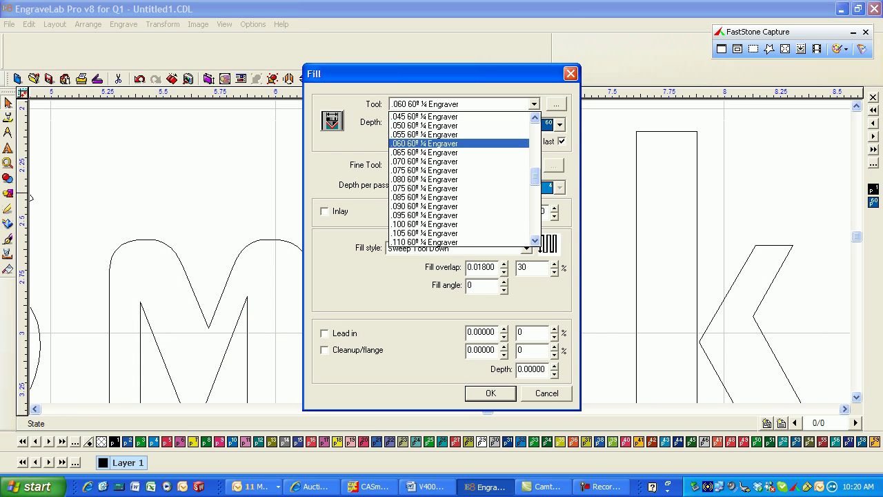
key("Up")
key("Up")
key("Return")
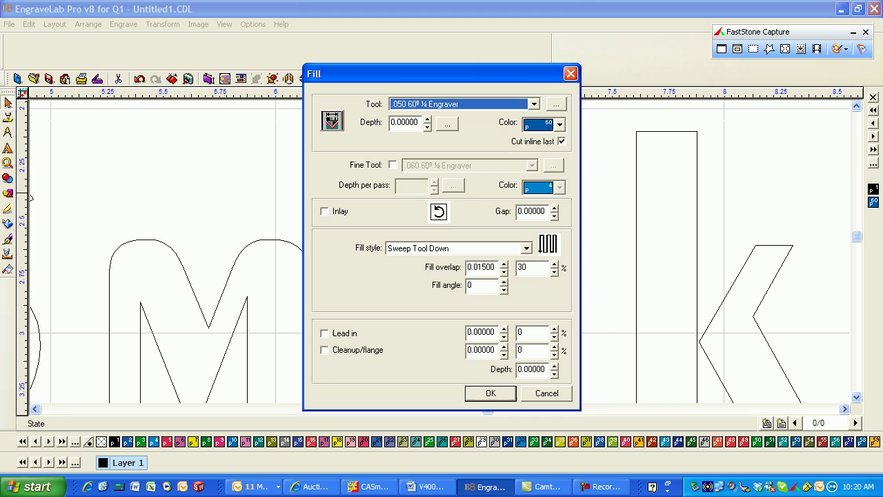
key("Return")
key("Return")
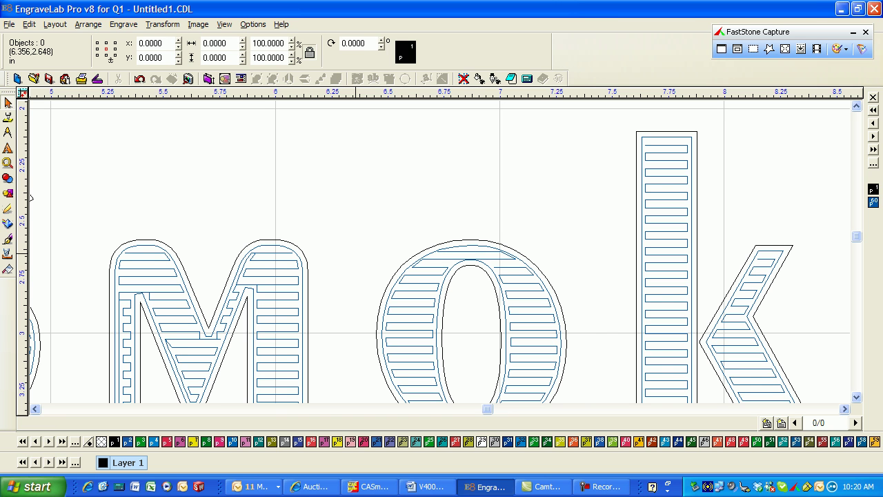
- Show the tool diameter to examine the new fill's coverage from m through n, and return to the path line view
left_click(496, 79)
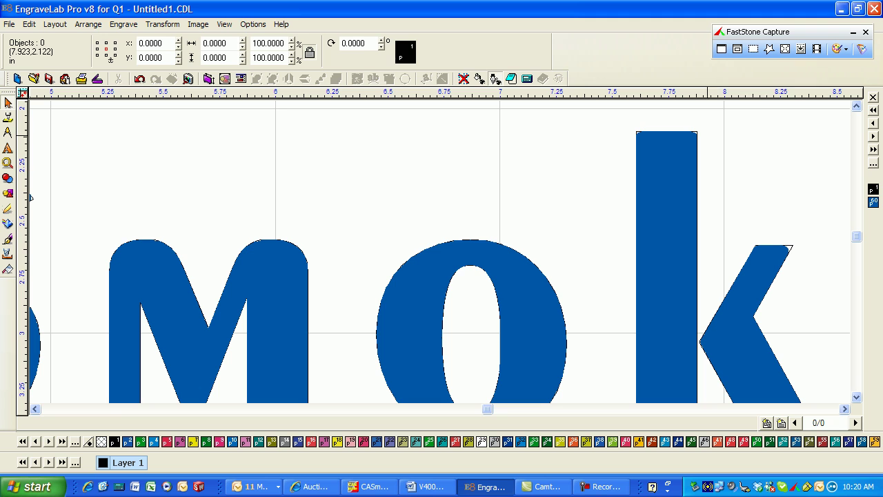
scroll(30, 198, "down", 3)
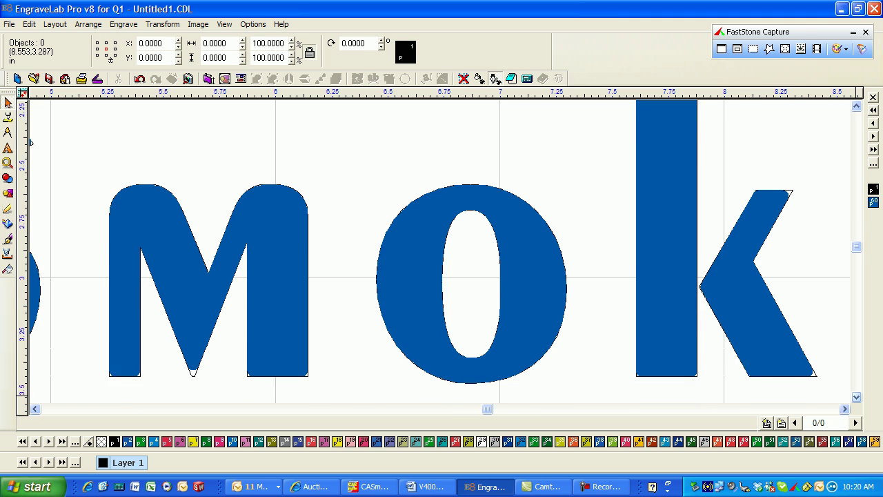
scroll(30, 114, "right", 3)
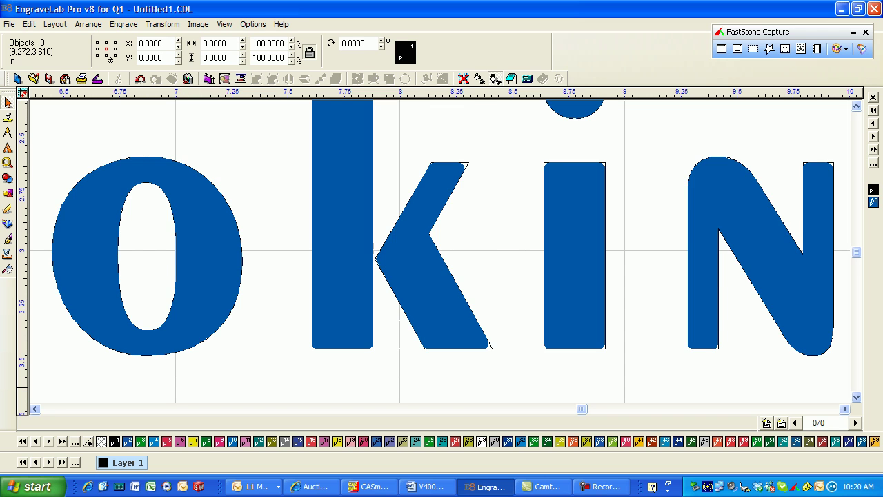
key("F9")
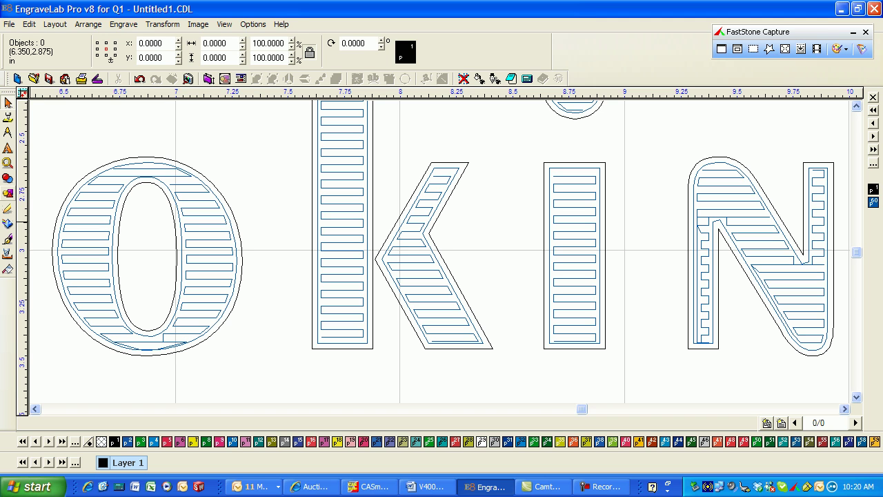
- Draw a circle beside the k's upper arm and set its radius to 0.025 in
left_click(8, 193)
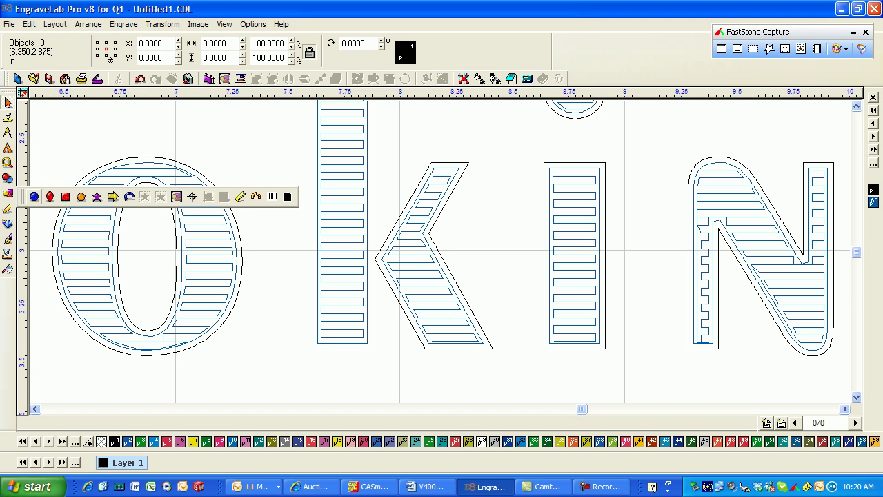
left_click(34, 197)
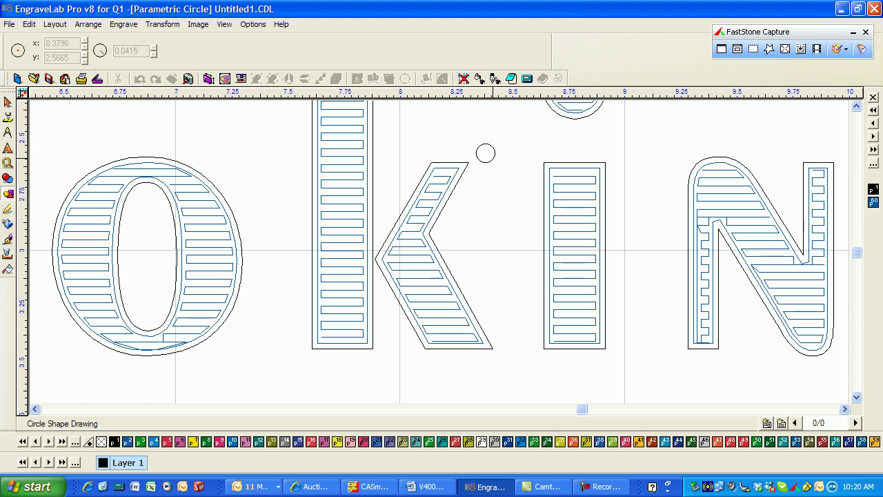
left_click(485, 154)
left_click_drag(115, 51, 130, 51)
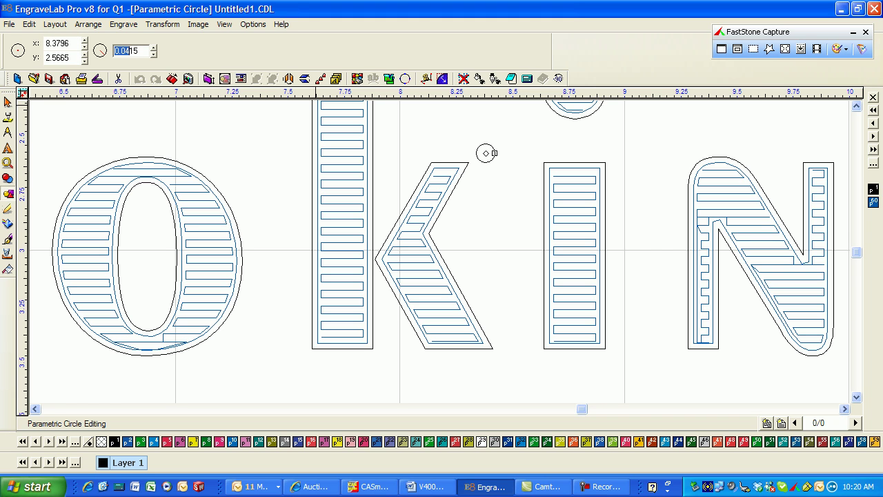
type("0.025")
key("Return")
key("space")
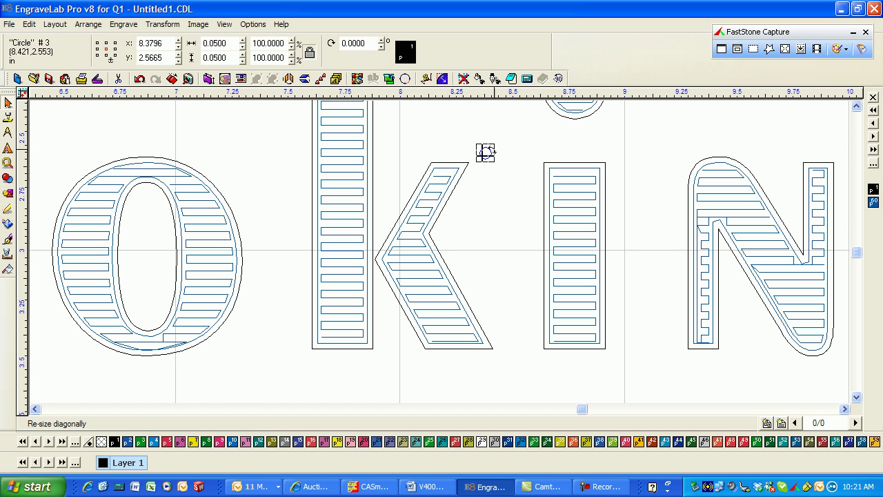
- Move the circle onto the upper tip of the k and place three copies down the arm's right-hand outline
left_click_drag(484, 152, 465, 169)
left_click(7, 162)
left_click(35, 167)
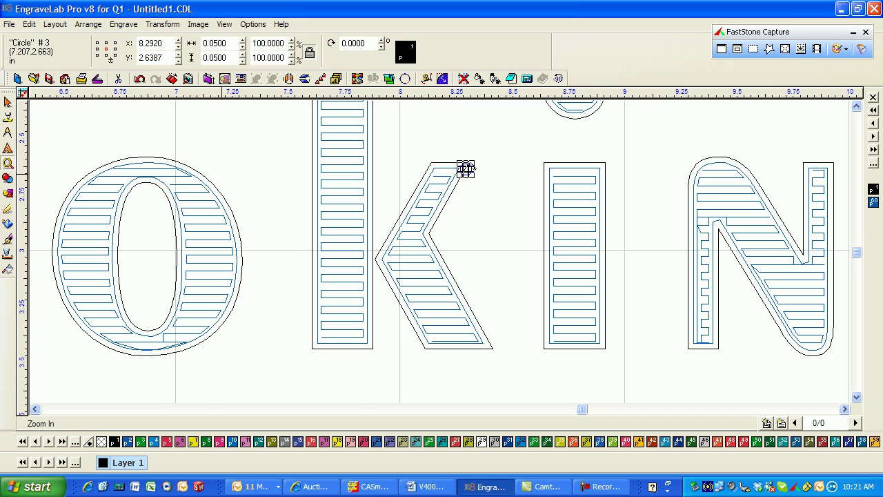
left_click(465, 169)
key("space")
left_click_drag(492, 207, 394, 347)
key("space")
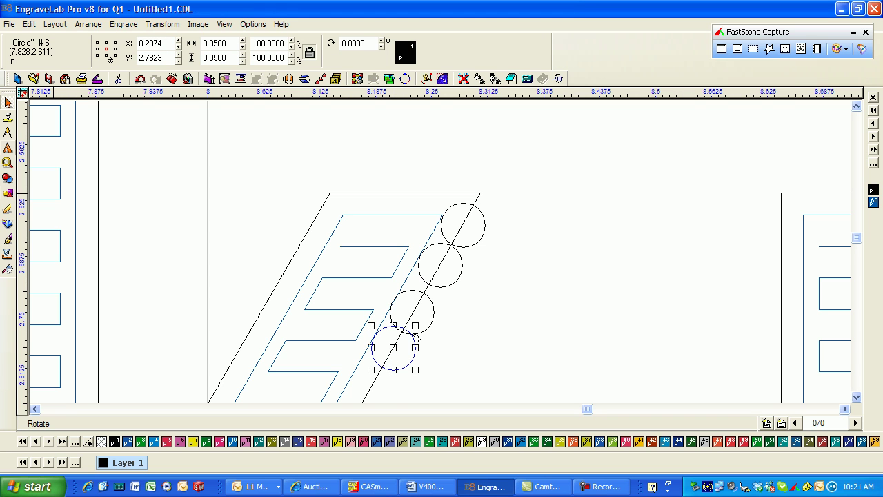
- Sketch a straight line about 0.22 in long along the circles' outer sides, and delete it together with the four circles
left_click(8, 208)
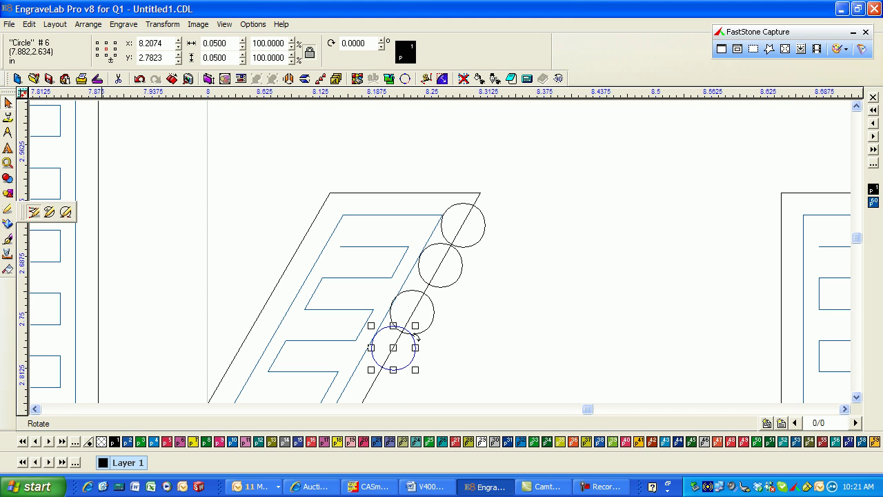
left_click(49, 212)
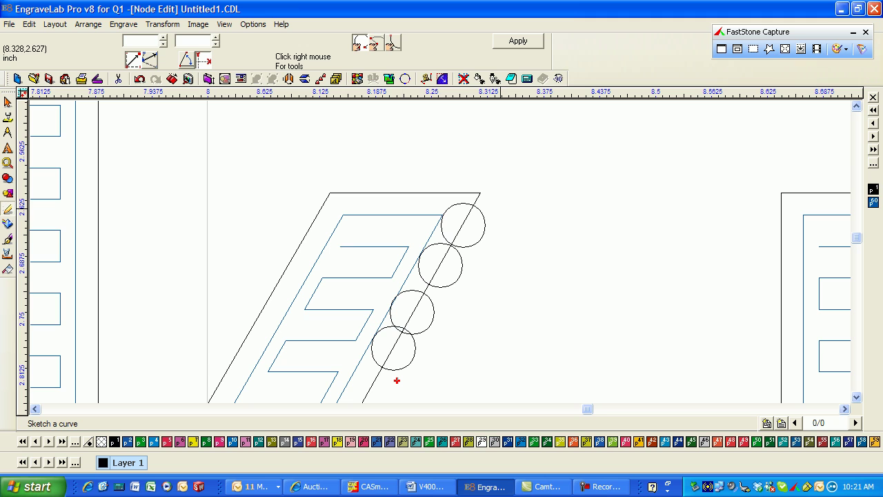
left_click_drag(397, 380, 500, 208)
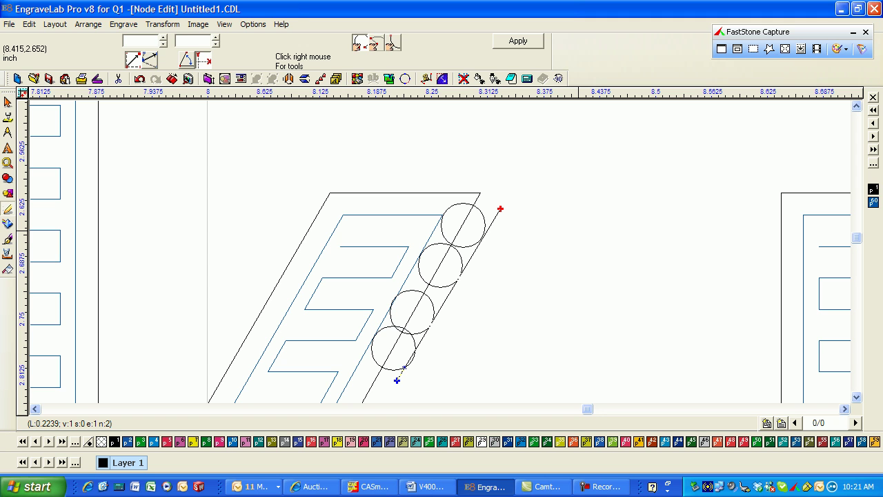
left_click(7, 102)
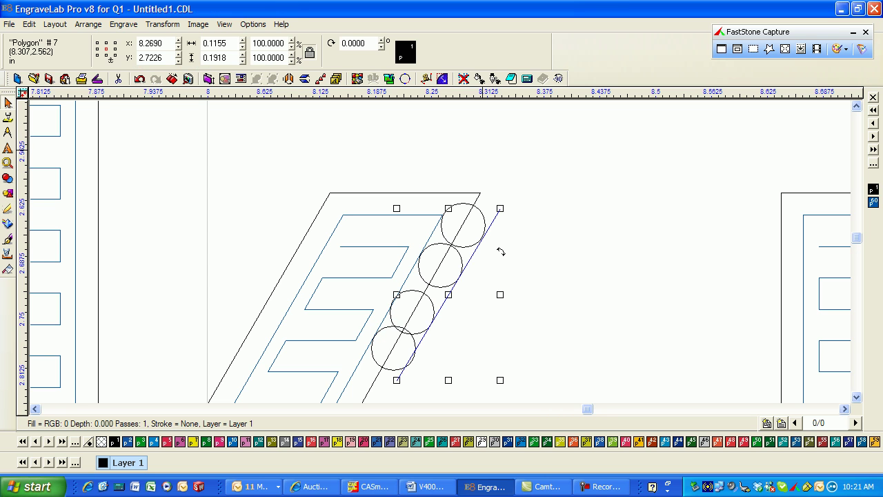
left_click_drag(549, 154, 346, 403)
key("Delete")
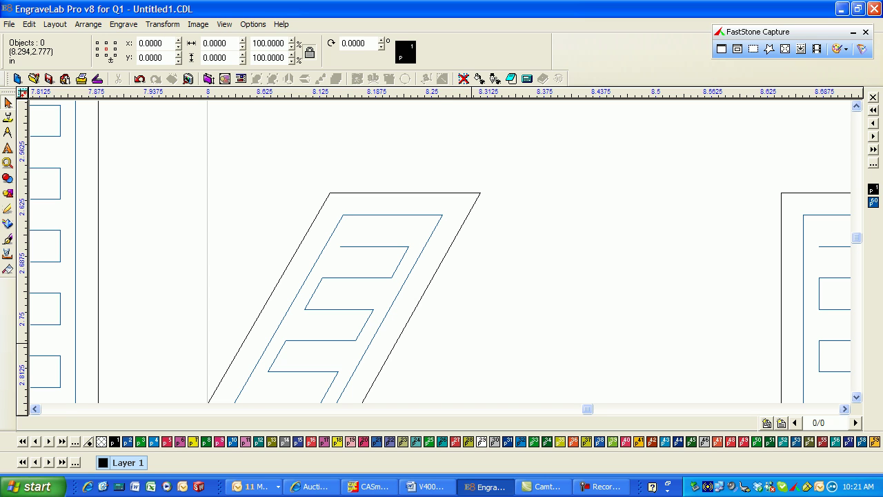
- Restrict the engraving output to the colour 60 fill tool path, excluding the black letter outlines
key("F5")
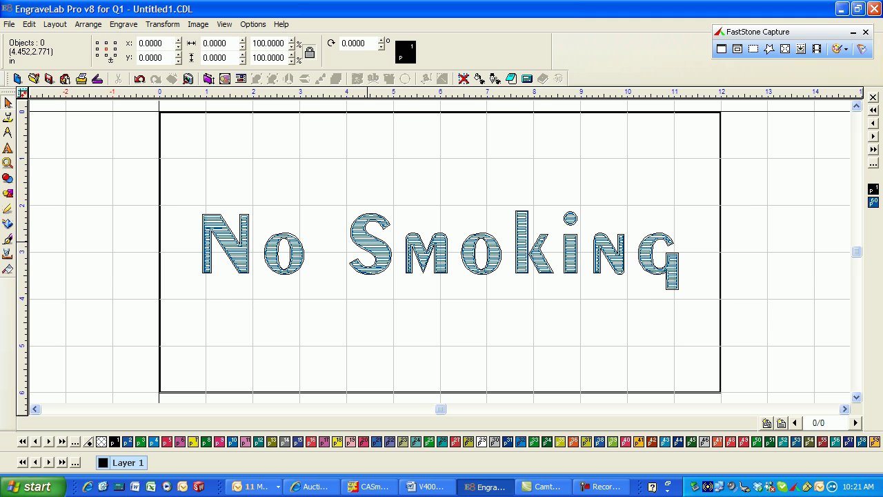
left_click(375, 245)
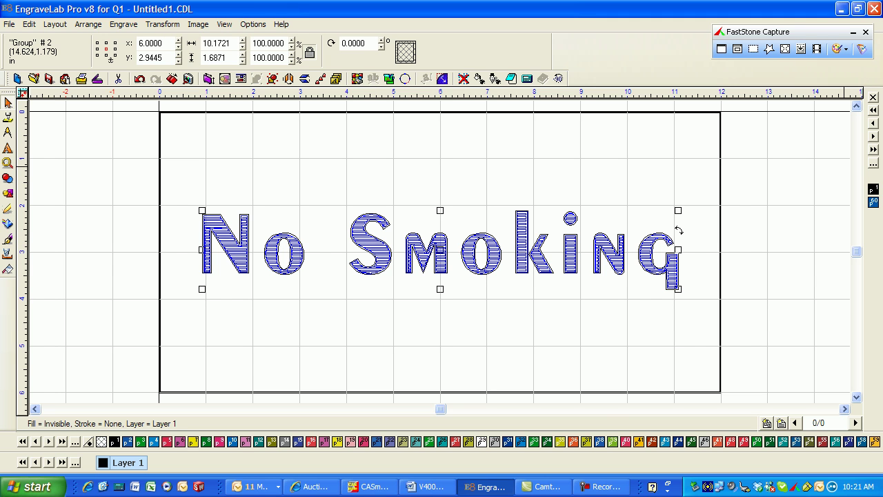
left_click(533, 229)
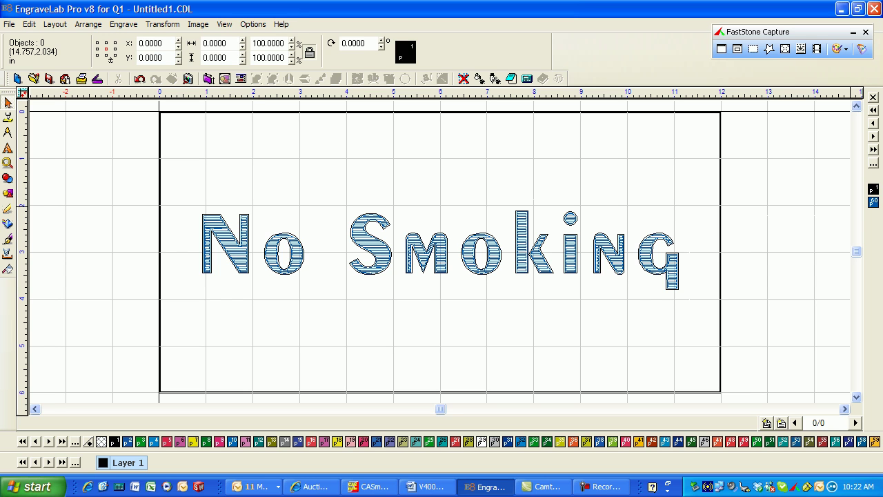
left_click(873, 202)
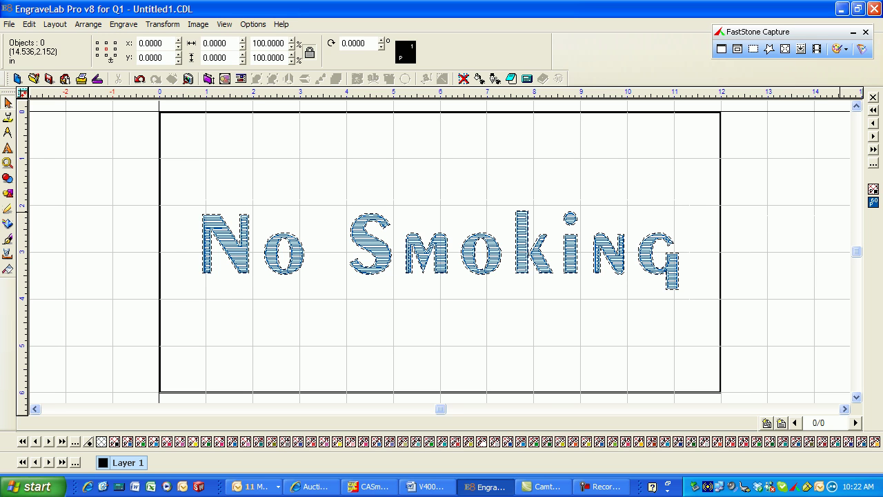
- Move the text's fill tool path off the dashed letter outlines to compare them, and undo the moves
left_click_drag(169, 159, 793, 375)
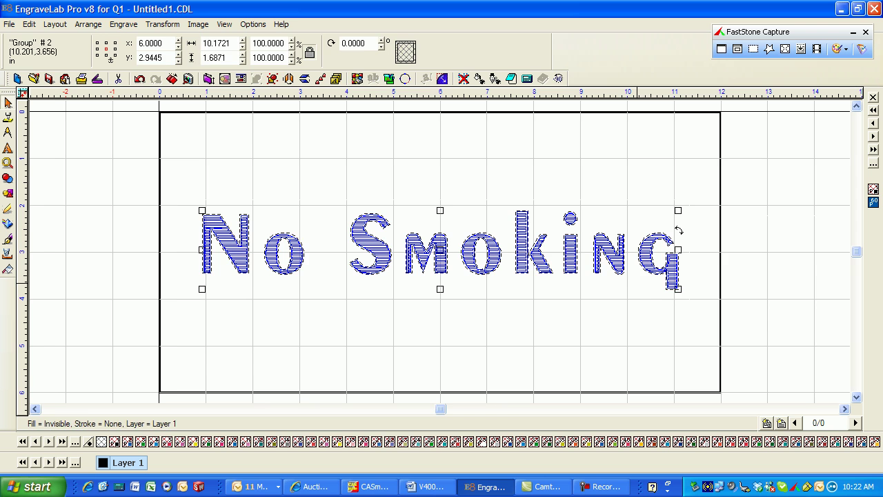
left_click_drag(678, 229, 549, 131)
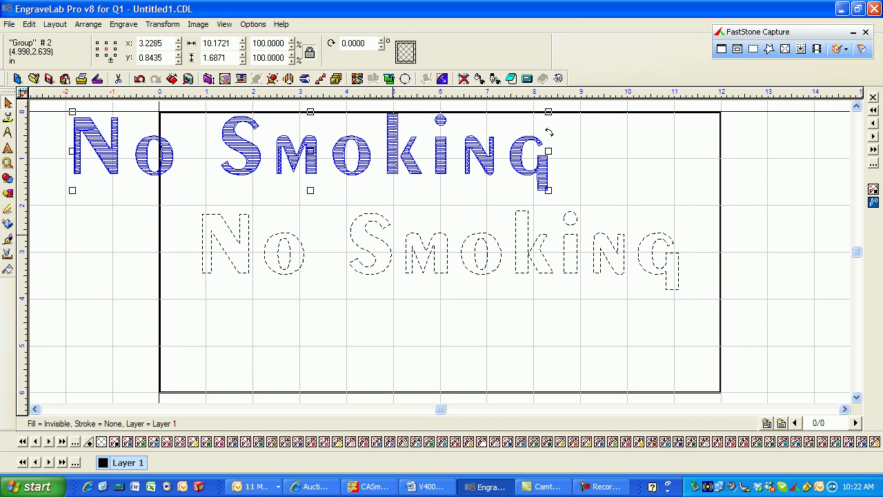
left_click_drag(310, 151, 452, 214)
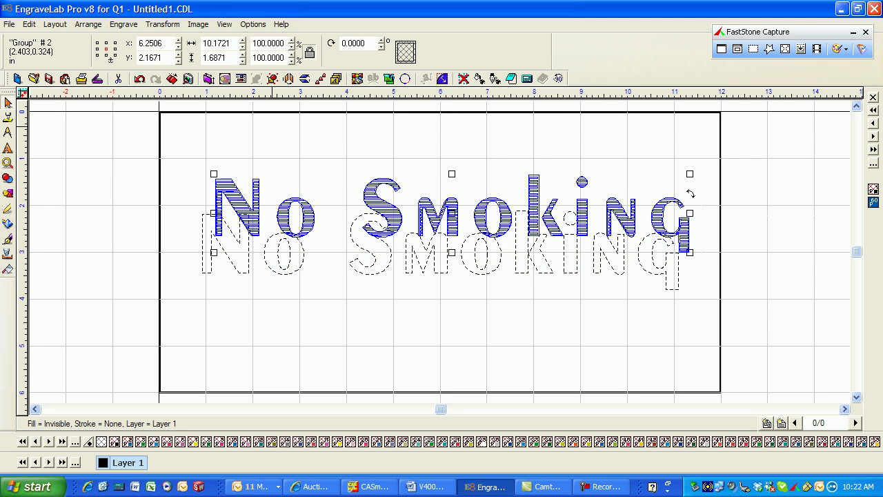
key("ctrl+z")
key("ctrl+z")
key("ctrl+y")
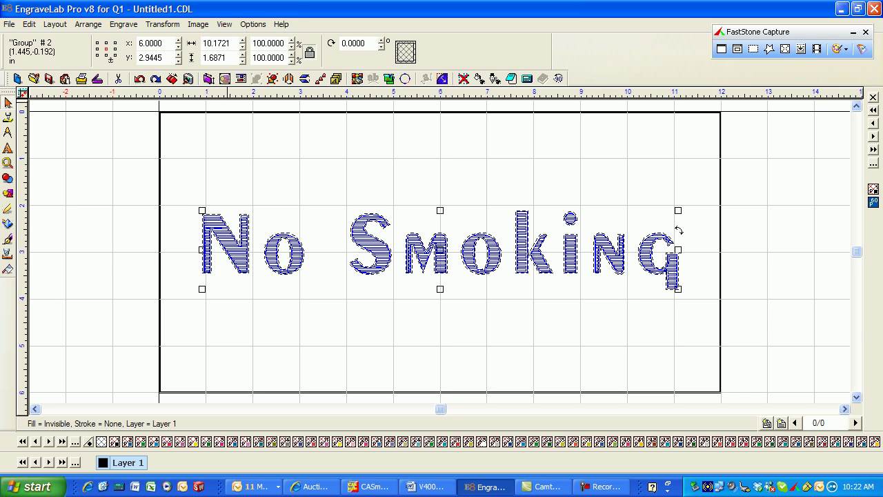
- Open the engraving output preview and inspect the plate's placement on the 48 x 24 in table
left_click(124, 24)
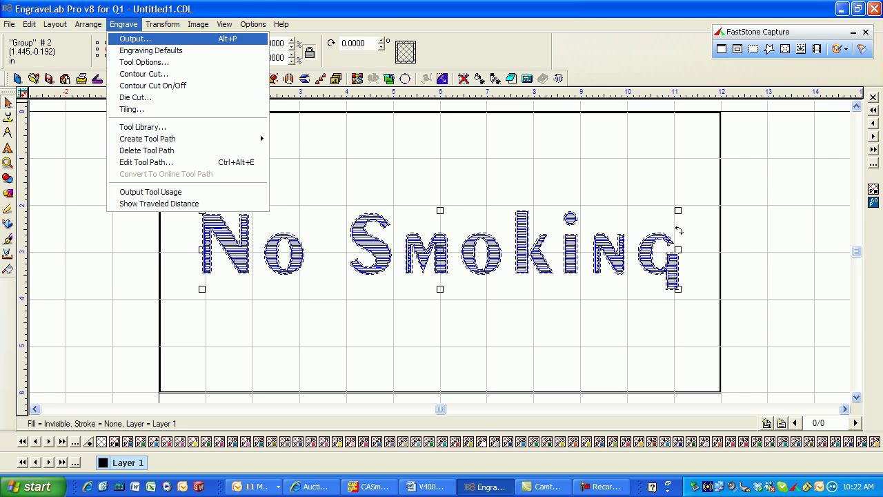
left_click(135, 39)
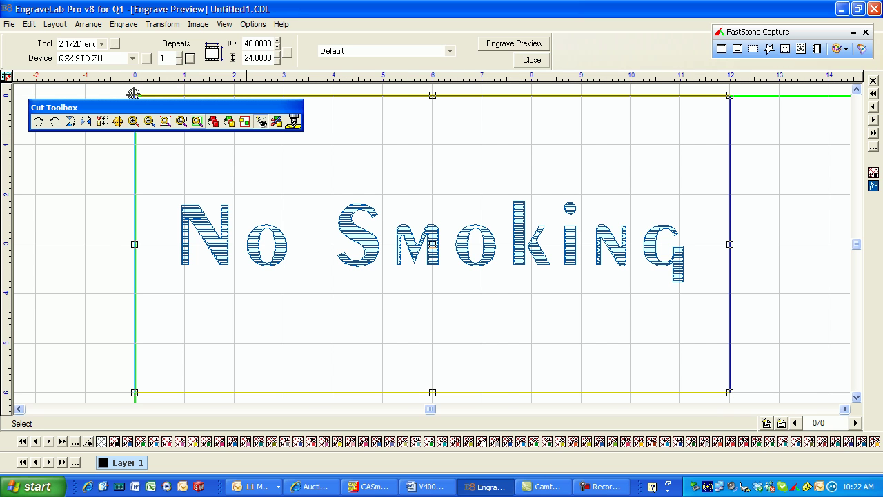
left_click(197, 121)
left_click_drag(187, 108, 606, 106)
left_click(551, 120)
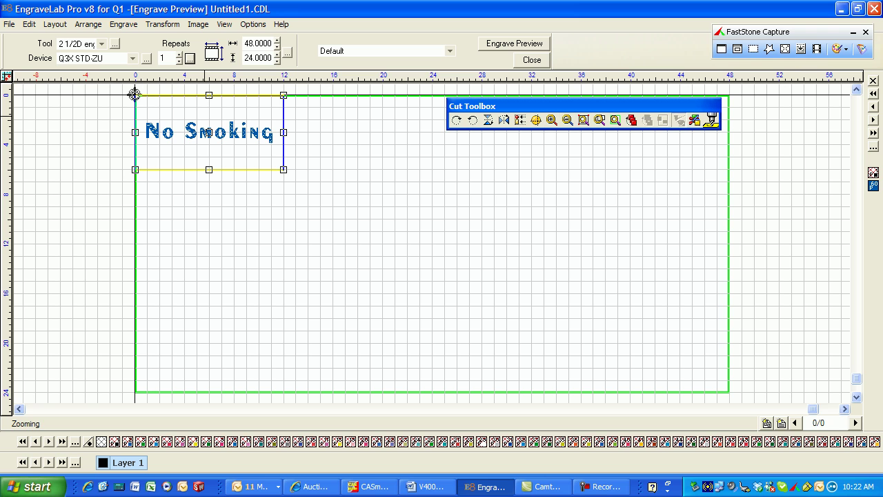
left_click_drag(116, 85, 320, 192)
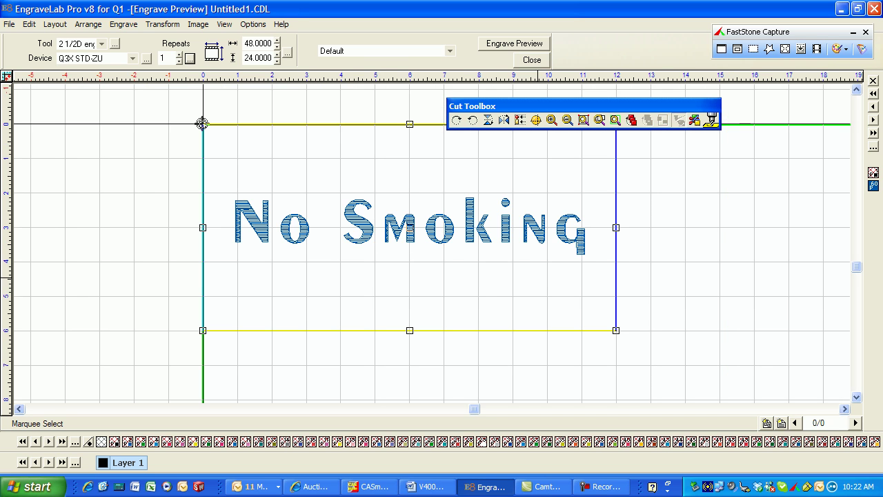